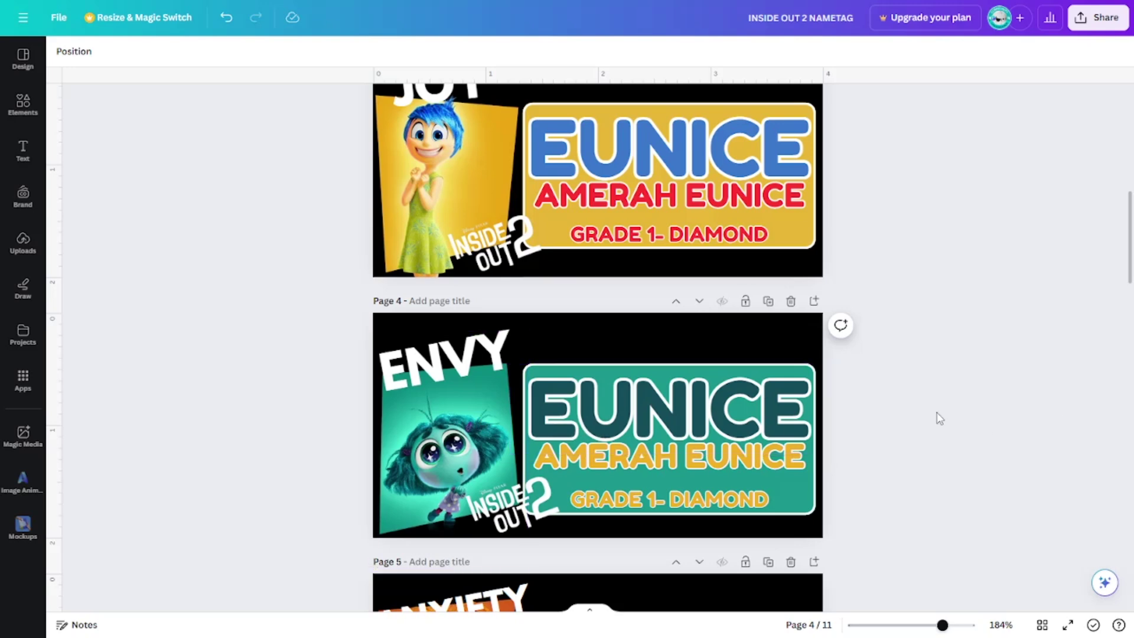
Duplicate the orange emergency-contact page so the design has 12 pages.
{"action": "left_click", "coordinate": [473, 384]}
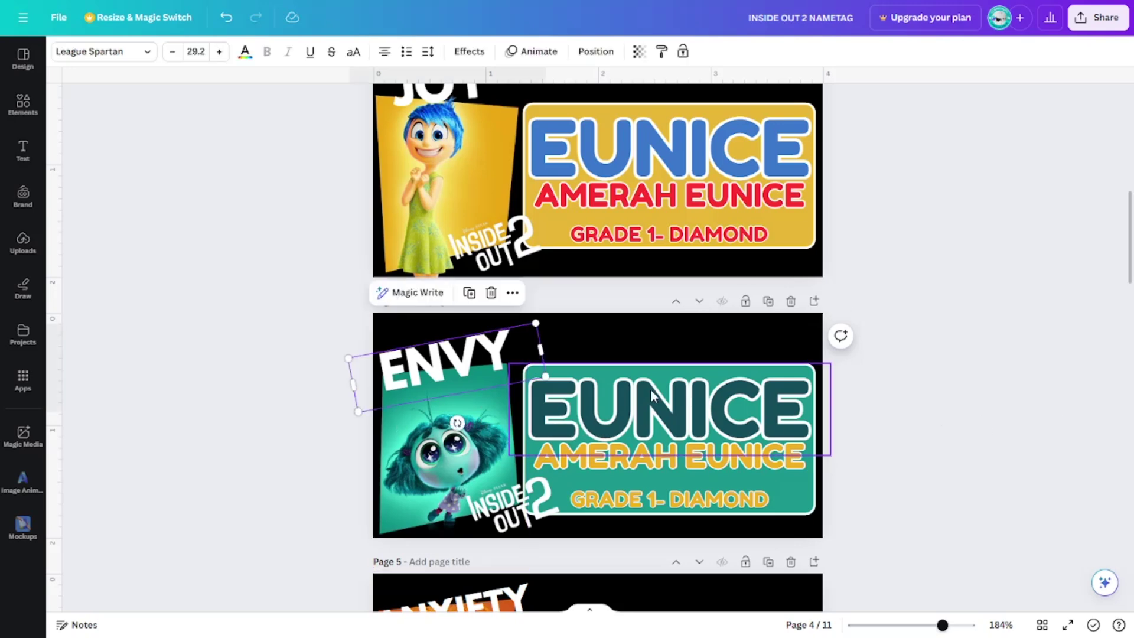
{"action": "left_click", "coordinate": [923, 410]}
{"action": "scroll", "coordinate": [927, 410], "scroll_direction": "up", "scroll_amount": 10}
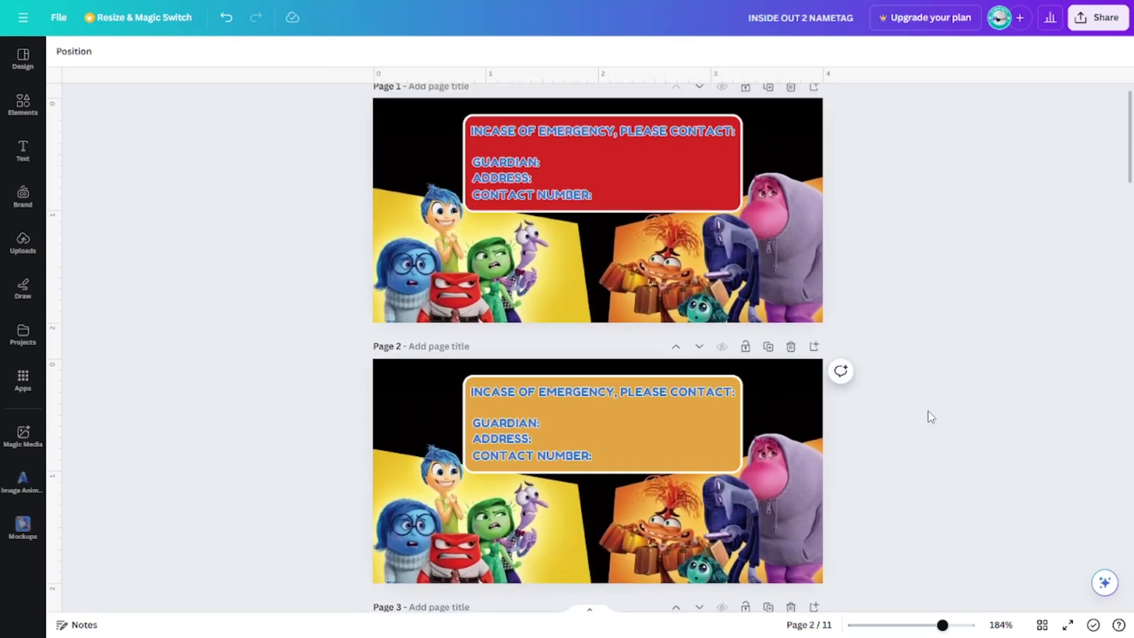
{"action": "scroll", "coordinate": [931, 416], "scroll_direction": "down", "scroll_amount": 1}
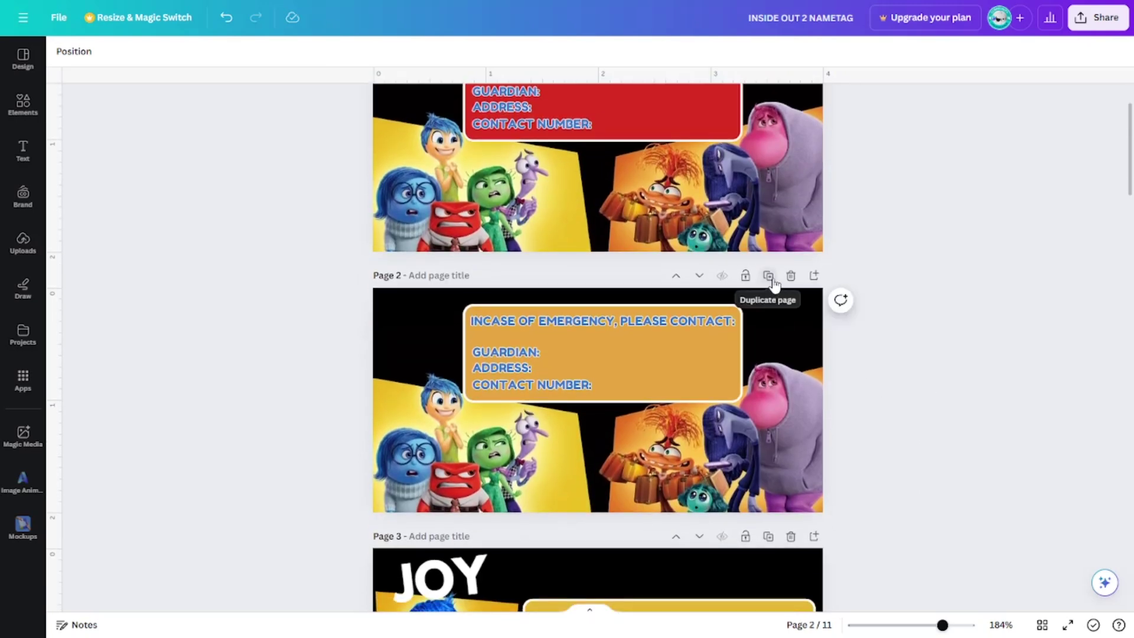
{"action": "left_click", "coordinate": [768, 275]}
{"action": "scroll", "coordinate": [800, 300], "scroll_direction": "down", "scroll_amount": 8}
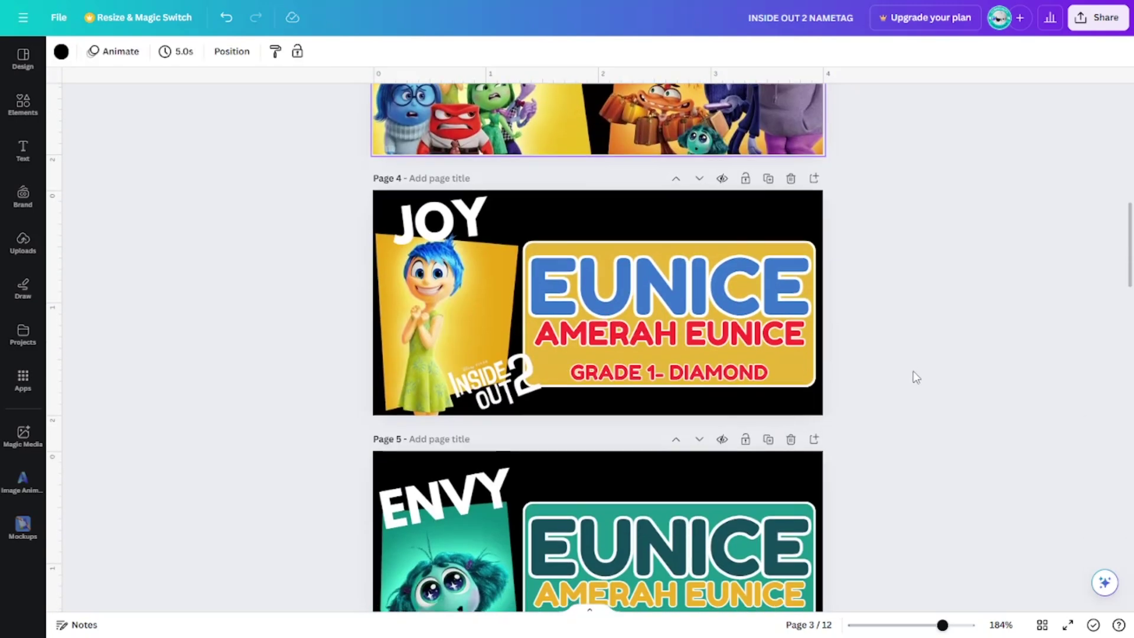
{"action": "scroll", "coordinate": [916, 377], "scroll_direction": "down", "scroll_amount": 1}
Look up the Envy tag's teal panel hex code, #1B968C, in its fill colours.
{"action": "left_click", "coordinate": [464, 483]}
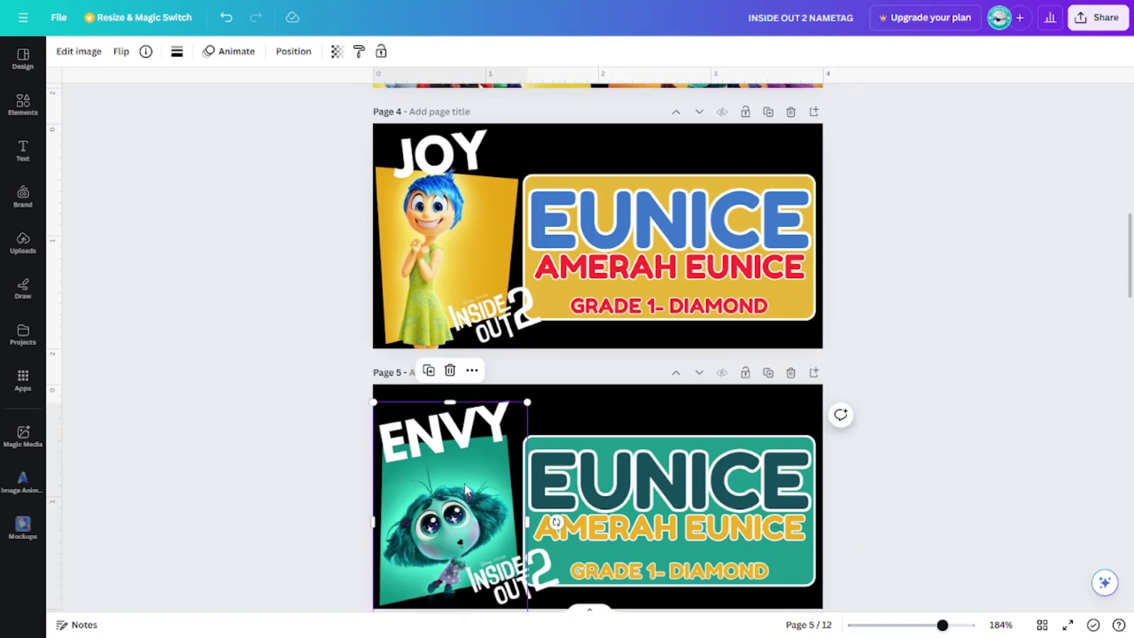
{"action": "left_click", "coordinate": [620, 462]}
{"action": "left_click", "coordinate": [810, 576]}
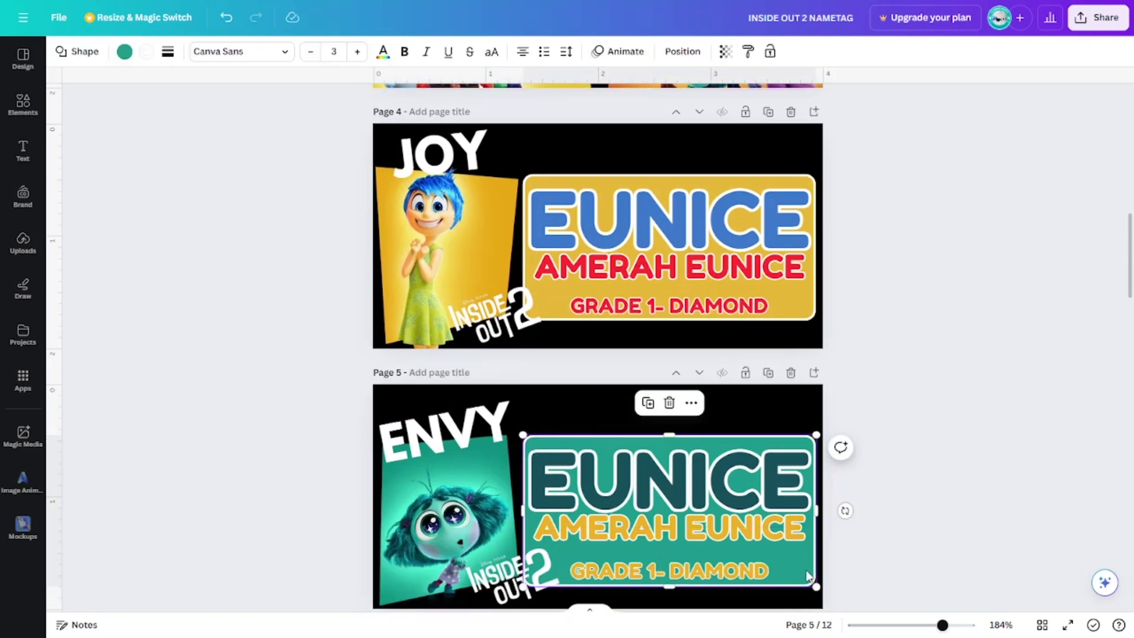
{"action": "left_click", "coordinate": [125, 51]}
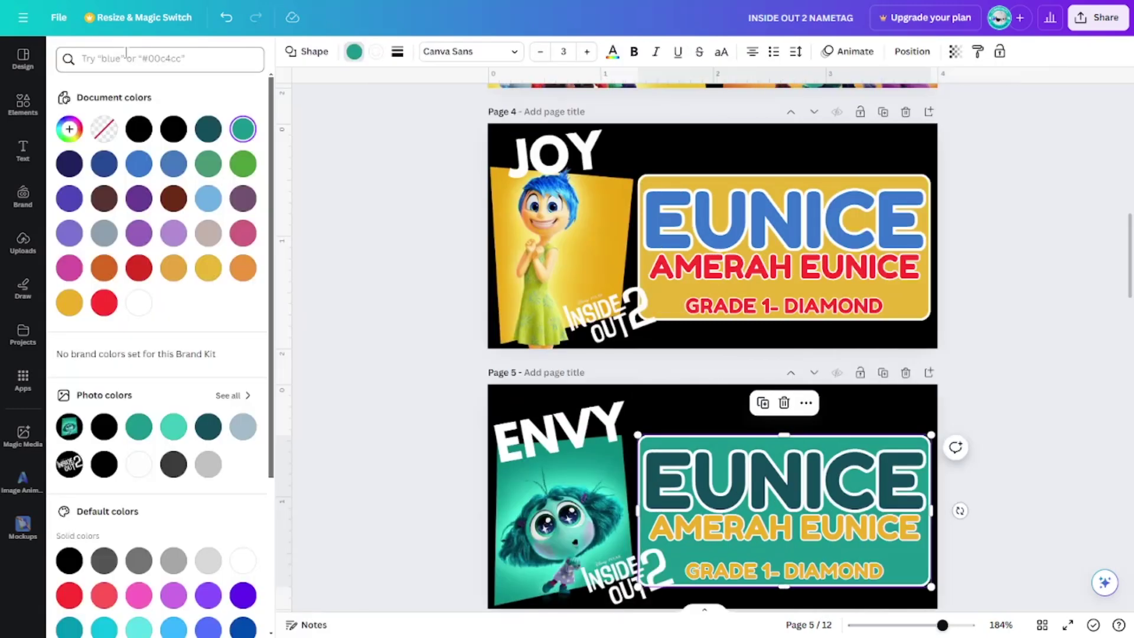
{"action": "left_click", "coordinate": [69, 130]}
{"action": "left_click", "coordinate": [1001, 308]}
{"action": "scroll", "coordinate": [992, 313], "scroll_direction": "up", "scroll_amount": 7}
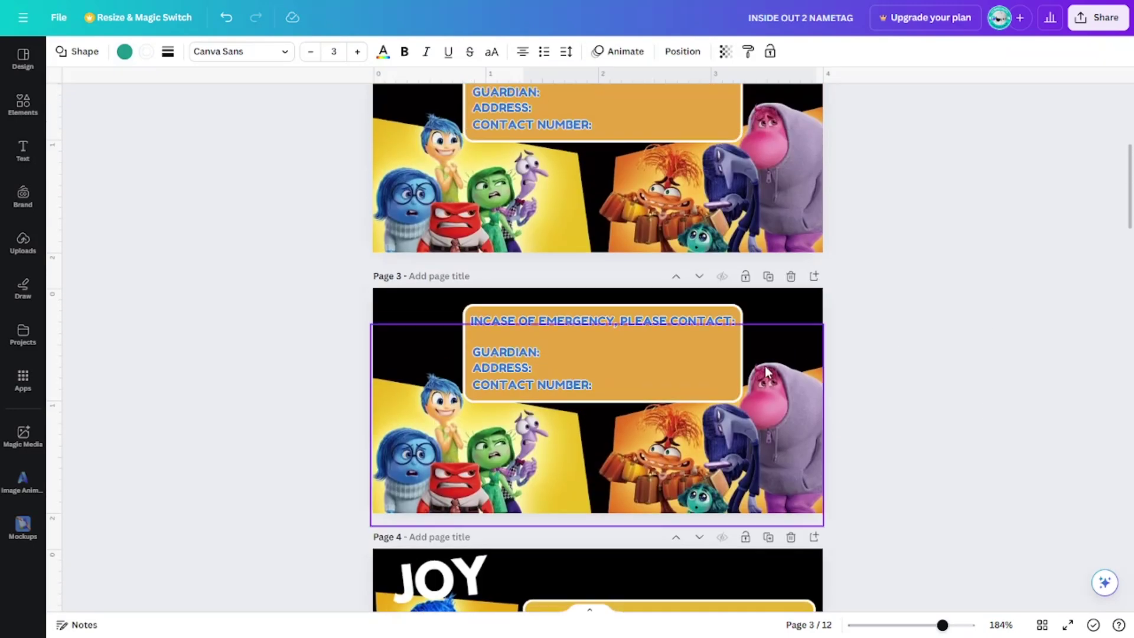
Recolour page 3's orange contact box to teal #1B968C via colour search.
{"action": "left_click", "coordinate": [727, 338]}
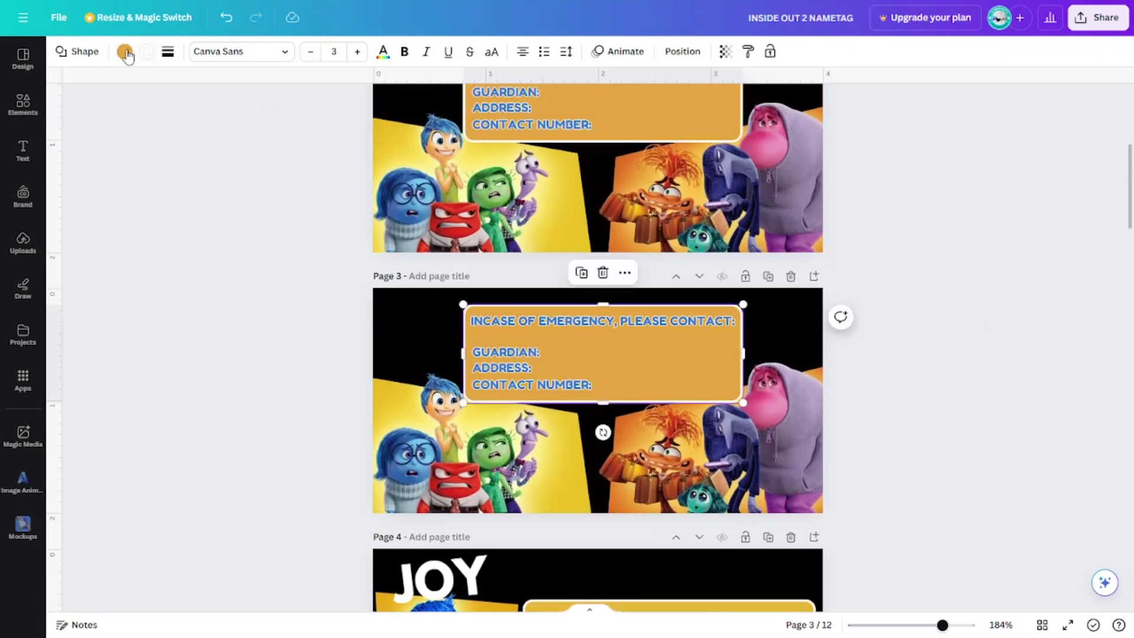
{"action": "left_click", "coordinate": [125, 52]}
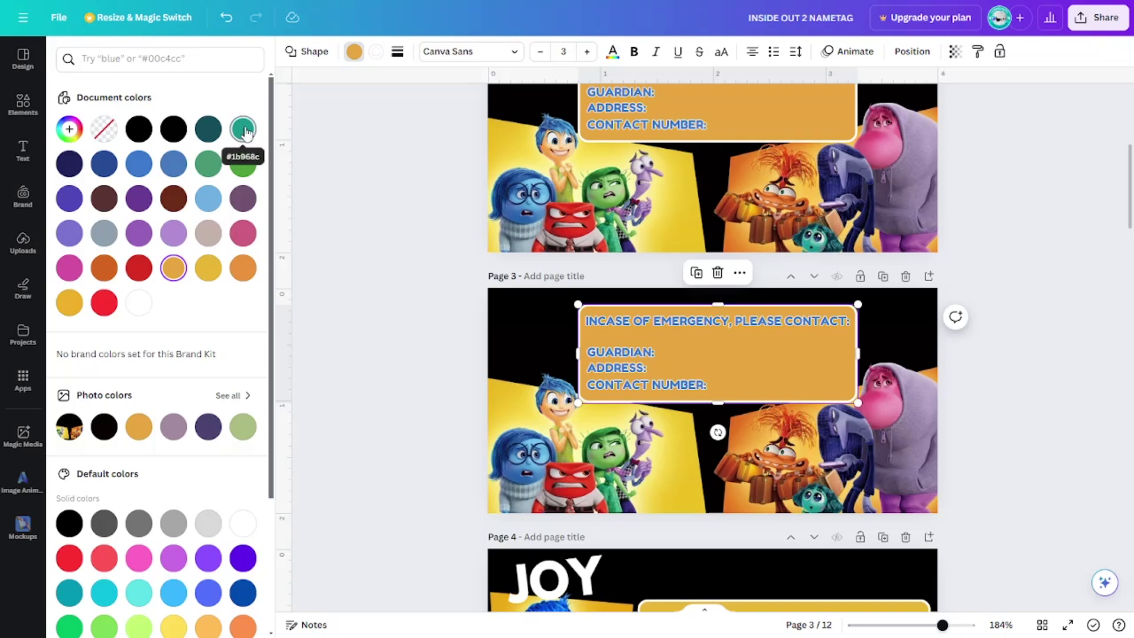
{"action": "left_click", "coordinate": [172, 58]}
{"action": "type", "text": "#1B968C"}
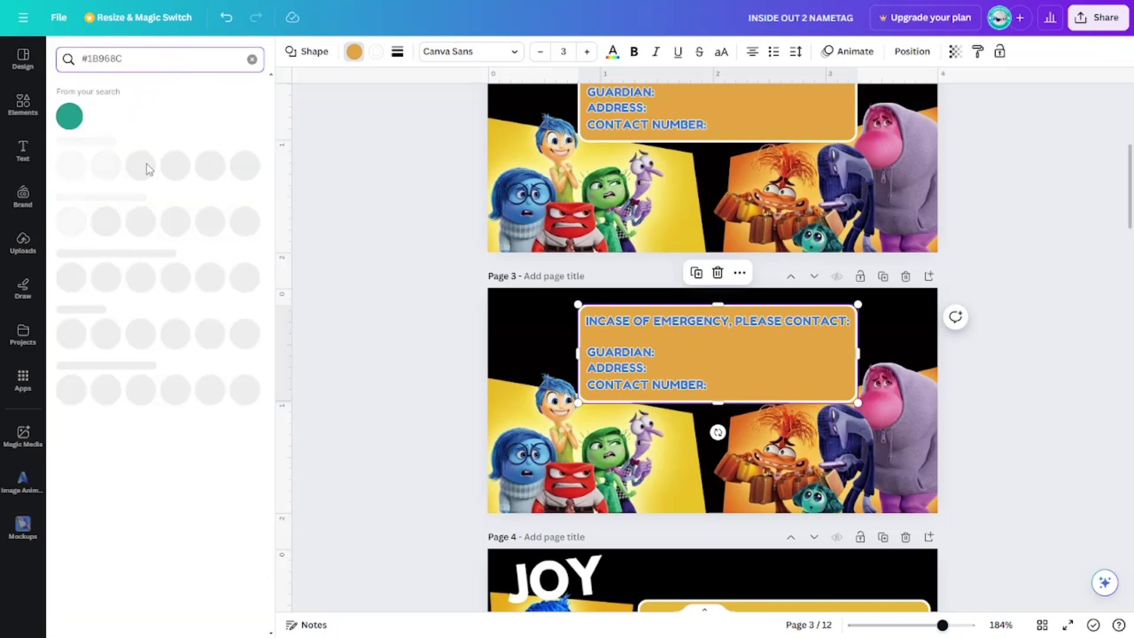
{"action": "left_click", "coordinate": [69, 116]}
{"action": "key", "text": "Escape"}
{"action": "left_click", "coordinate": [987, 356]}
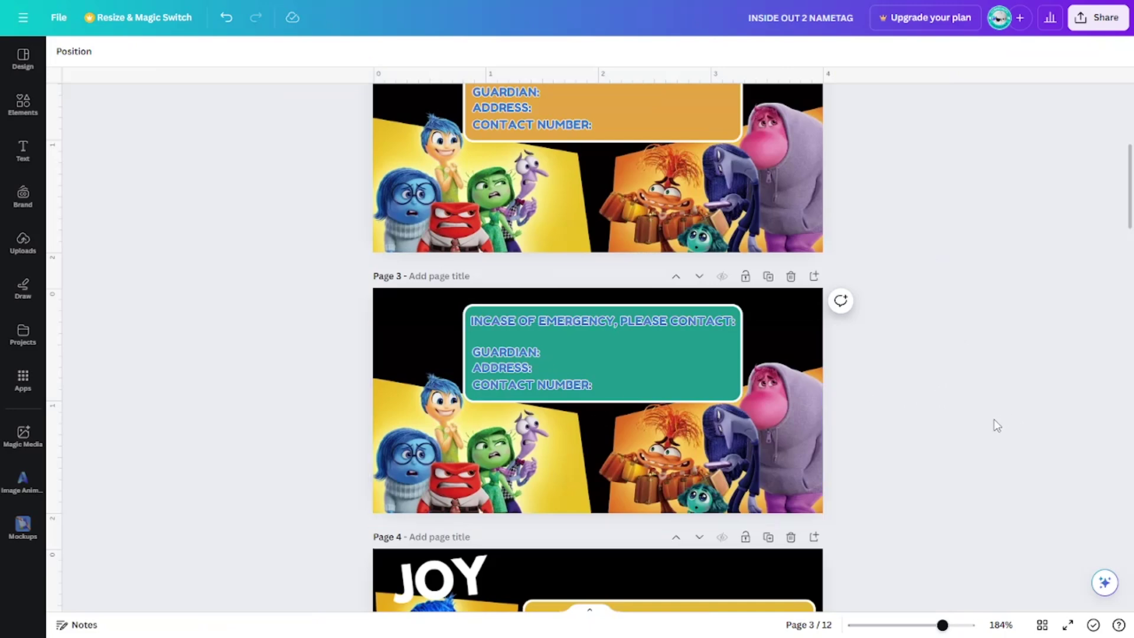
{"action": "scroll", "coordinate": [996, 425], "scroll_direction": "down", "scroll_amount": 5}
{"action": "scroll", "coordinate": [994, 417], "scroll_direction": "up", "scroll_amount": 2}
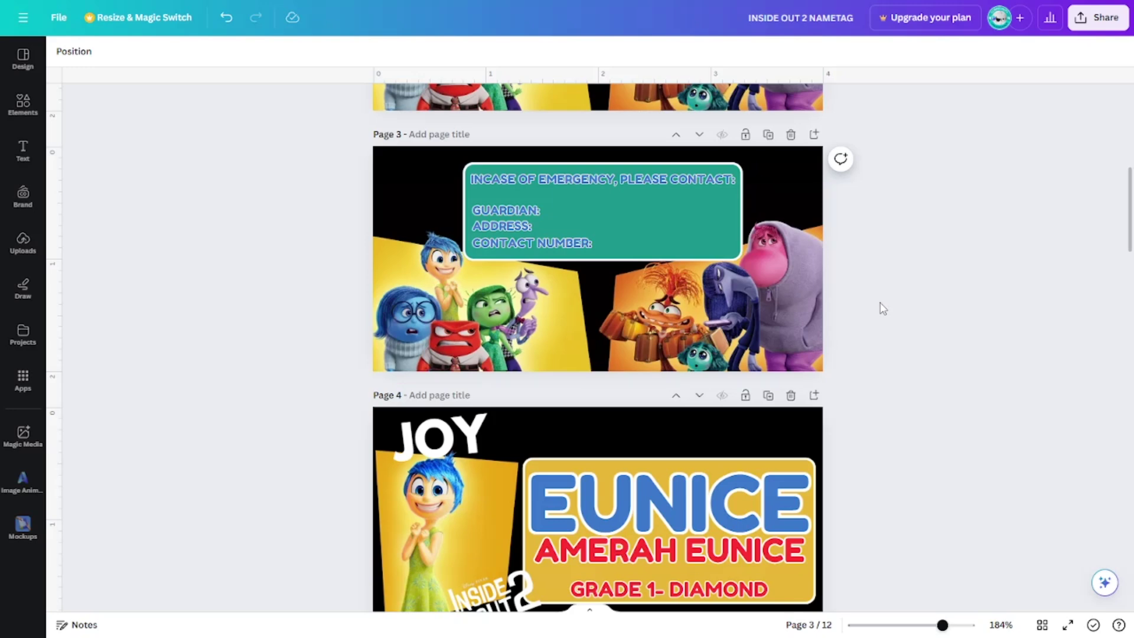
{"action": "scroll", "coordinate": [884, 310], "scroll_direction": "up", "scroll_amount": 5}
{"action": "scroll", "coordinate": [888, 317], "scroll_direction": "down", "scroll_amount": 7}
{"action": "scroll", "coordinate": [889, 319], "scroll_direction": "down", "scroll_amount": 5}
{"action": "scroll", "coordinate": [882, 367], "scroll_direction": "down", "scroll_amount": 6}
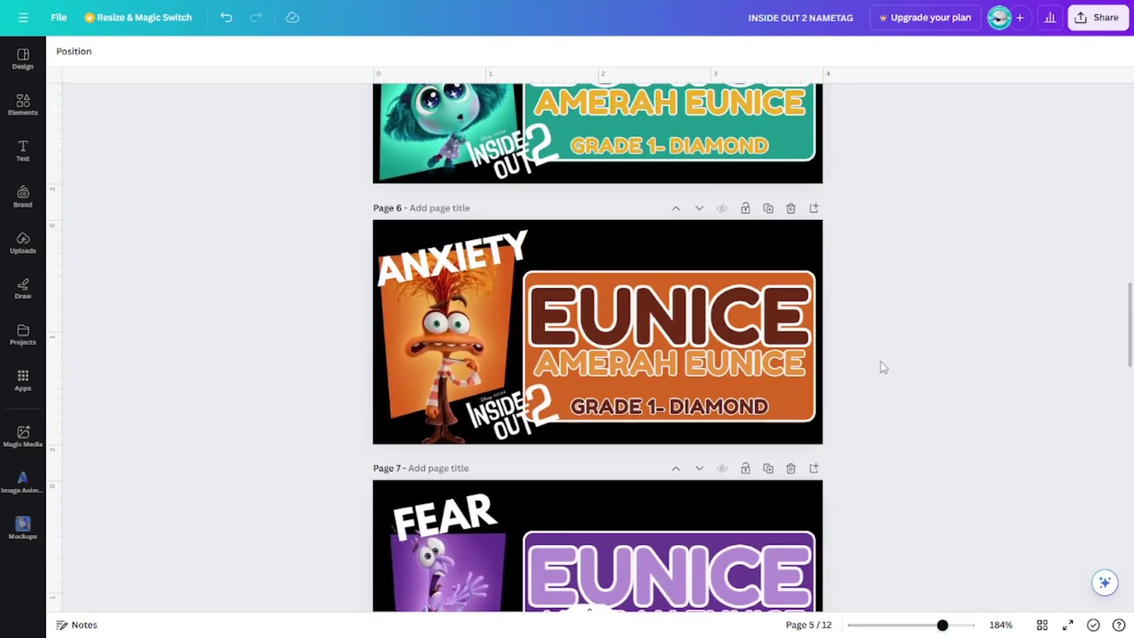
{"action": "left_click", "coordinate": [757, 330]}
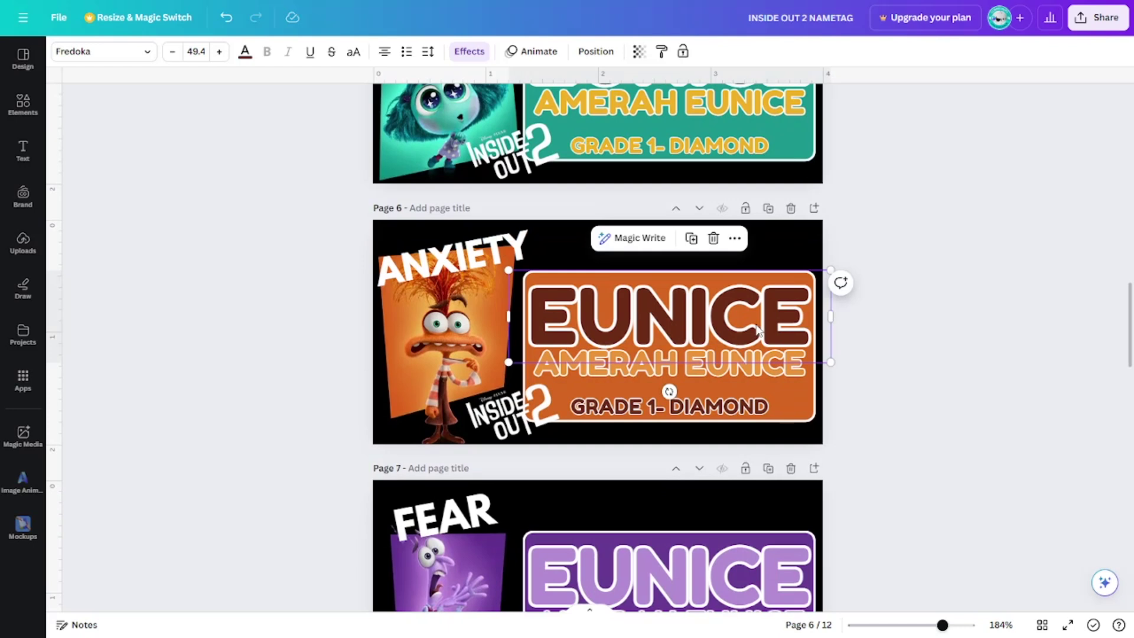
{"action": "left_click", "coordinate": [1012, 372]}
{"action": "left_click", "coordinate": [767, 323]}
{"action": "double_click", "coordinate": [767, 323]}
{"action": "key", "text": "Escape"}
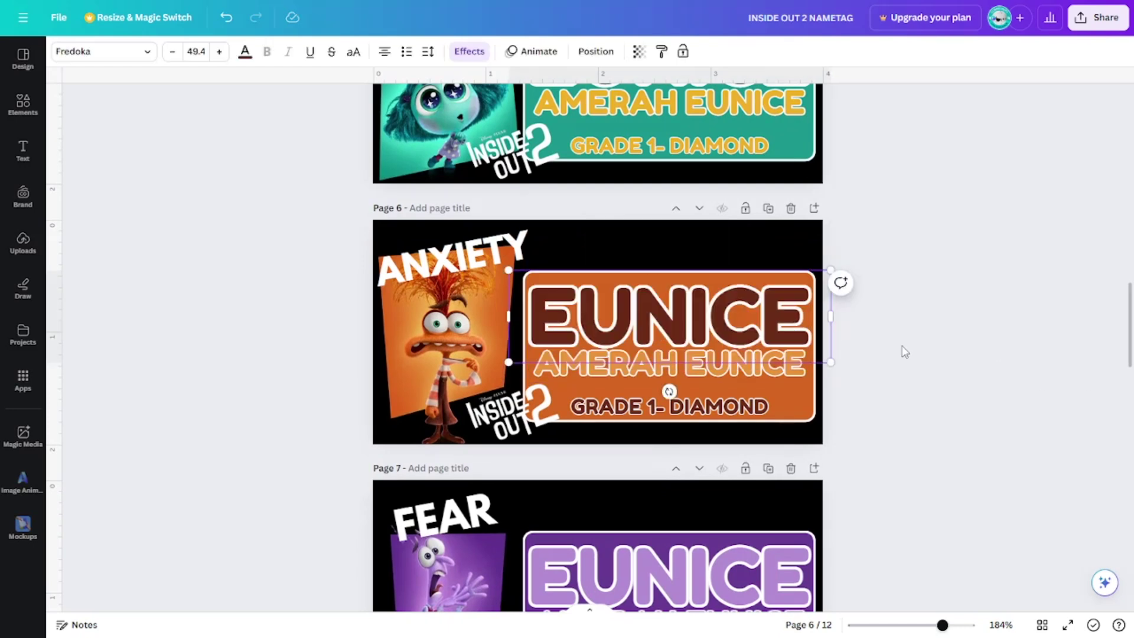
{"action": "left_click", "coordinate": [895, 350]}
{"action": "left_click", "coordinate": [762, 322]}
{"action": "left_click", "coordinate": [914, 359]}
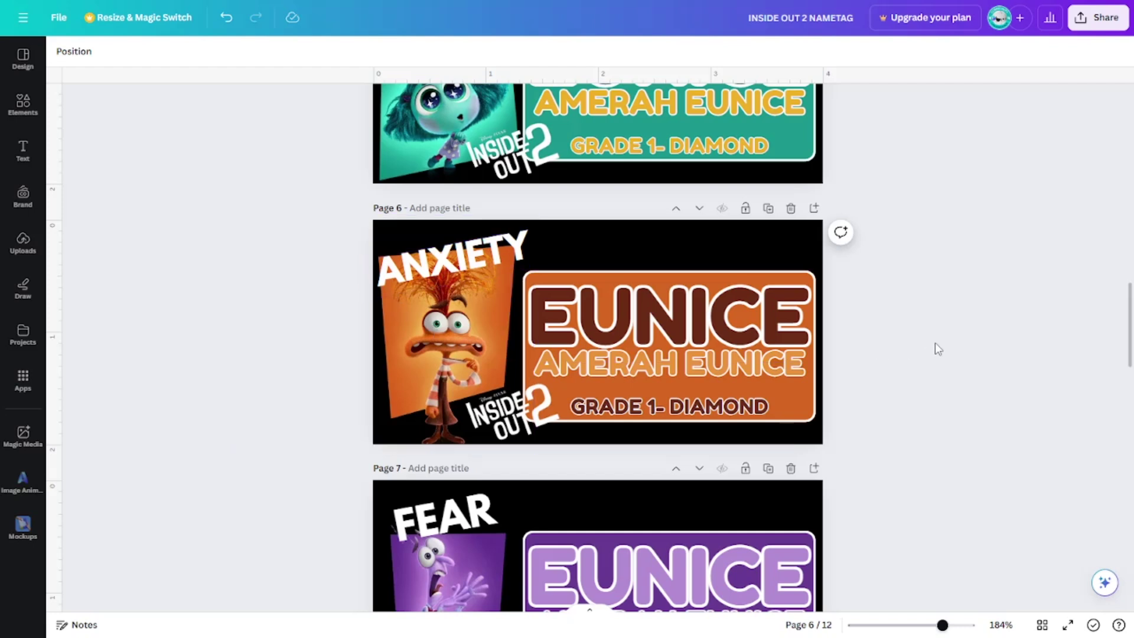
Check the ANXIETY tag on page 6, then scroll down through the later name tag pages.
{"action": "left_click", "coordinate": [471, 268]}
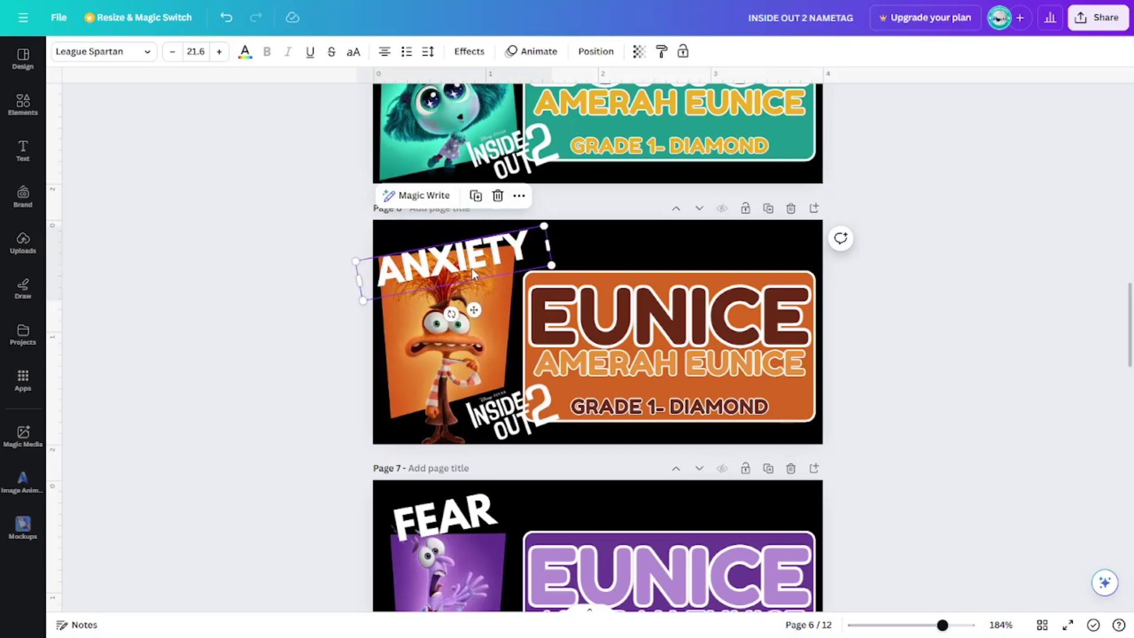
{"action": "left_click", "coordinate": [445, 364]}
{"action": "left_click", "coordinate": [912, 385]}
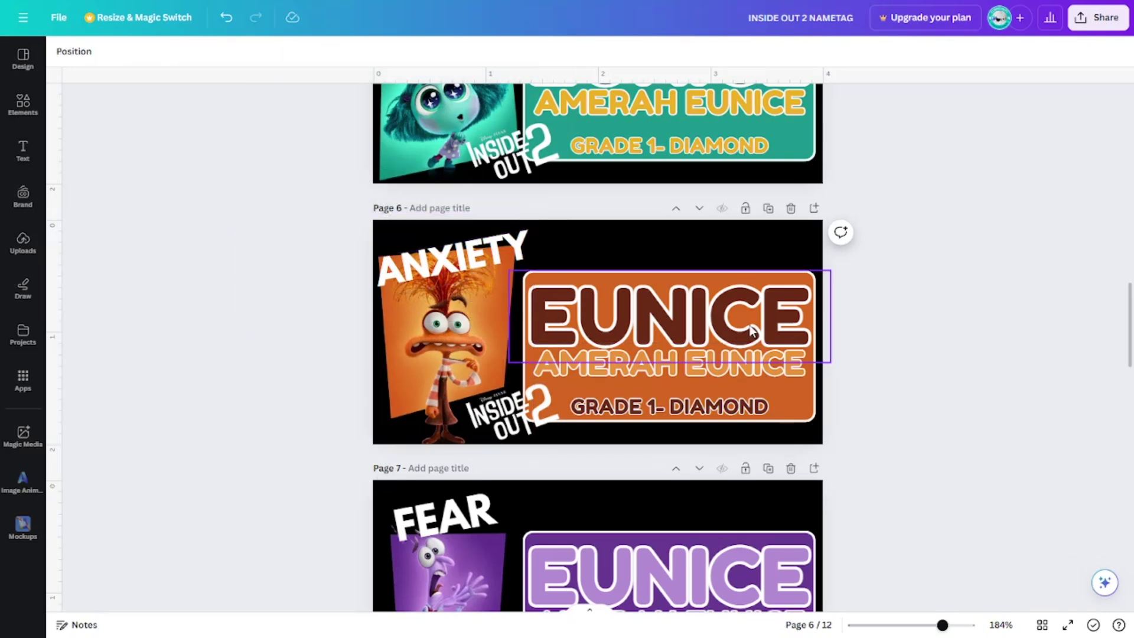
{"action": "scroll", "coordinate": [898, 357], "scroll_direction": "down", "scroll_amount": 5}
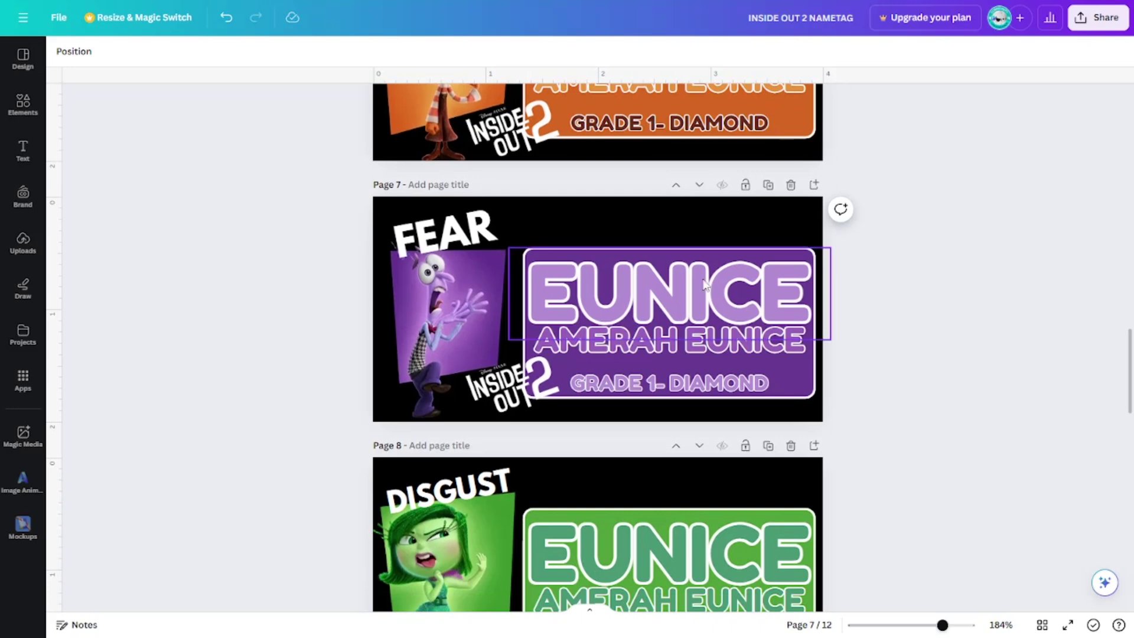
{"action": "scroll", "coordinate": [987, 359], "scroll_direction": "down", "scroll_amount": 4}
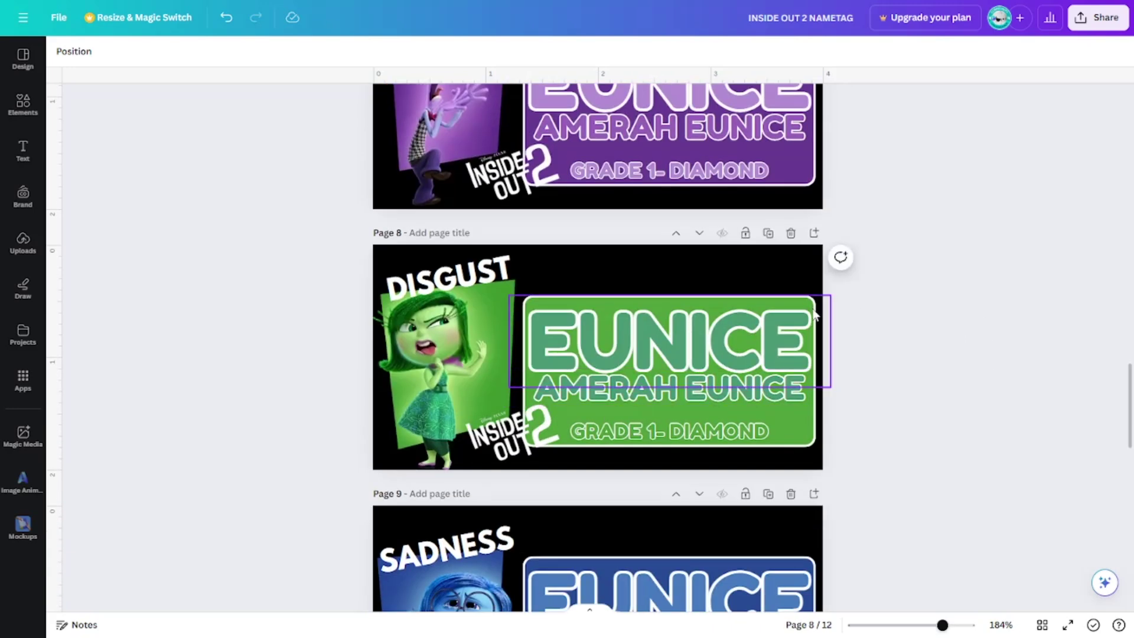
{"action": "scroll", "coordinate": [865, 356], "scroll_direction": "down", "scroll_amount": 3}
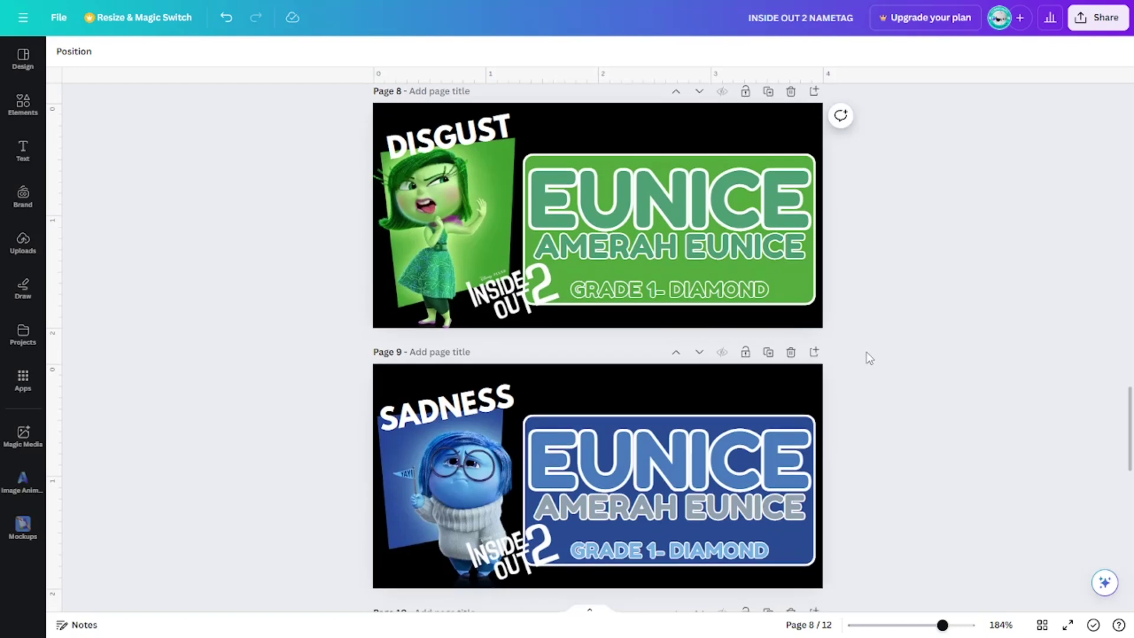
{"action": "scroll", "coordinate": [869, 358], "scroll_direction": "down", "scroll_amount": 2}
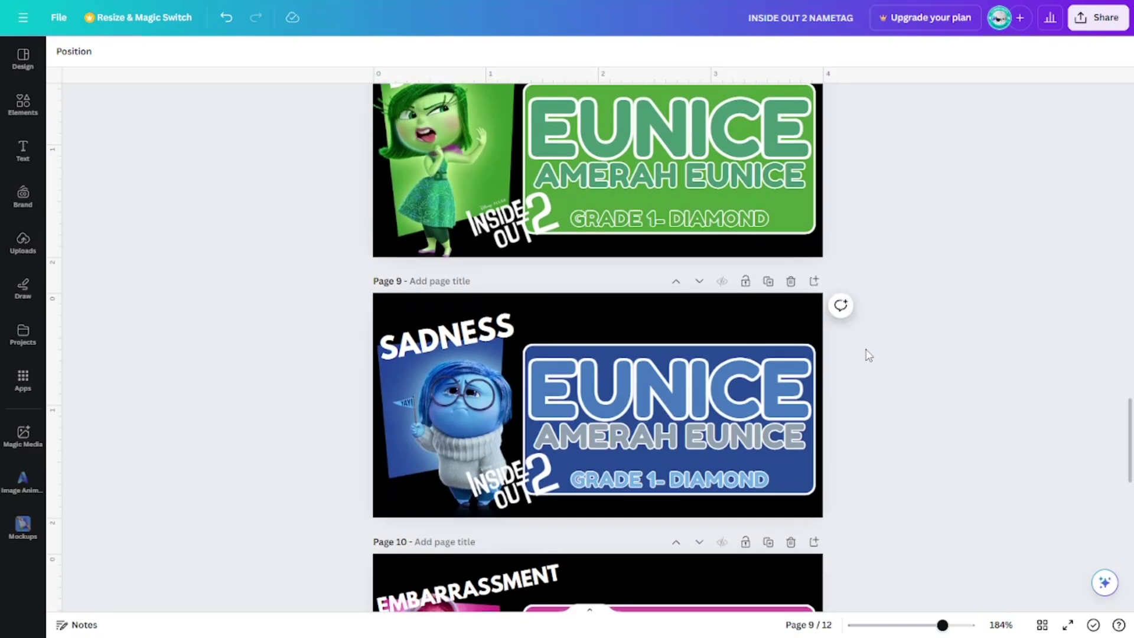
{"action": "scroll", "coordinate": [866, 356], "scroll_direction": "down", "scroll_amount": 4}
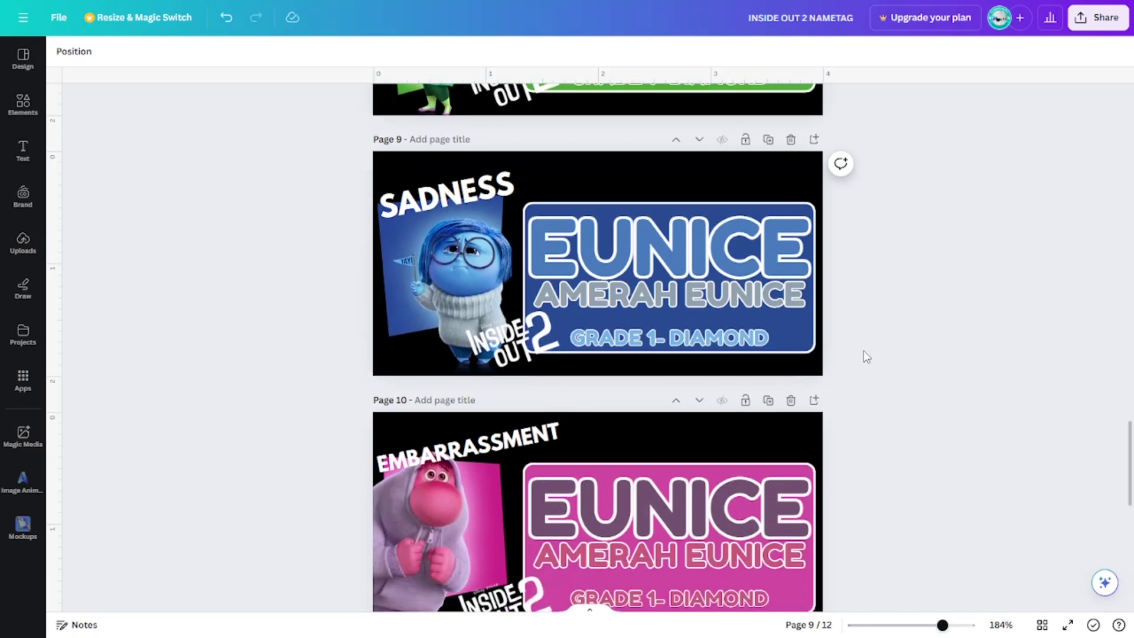
{"action": "scroll", "coordinate": [866, 356], "scroll_direction": "up", "scroll_amount": 1}
{"action": "scroll", "coordinate": [866, 356], "scroll_direction": "down", "scroll_amount": 3}
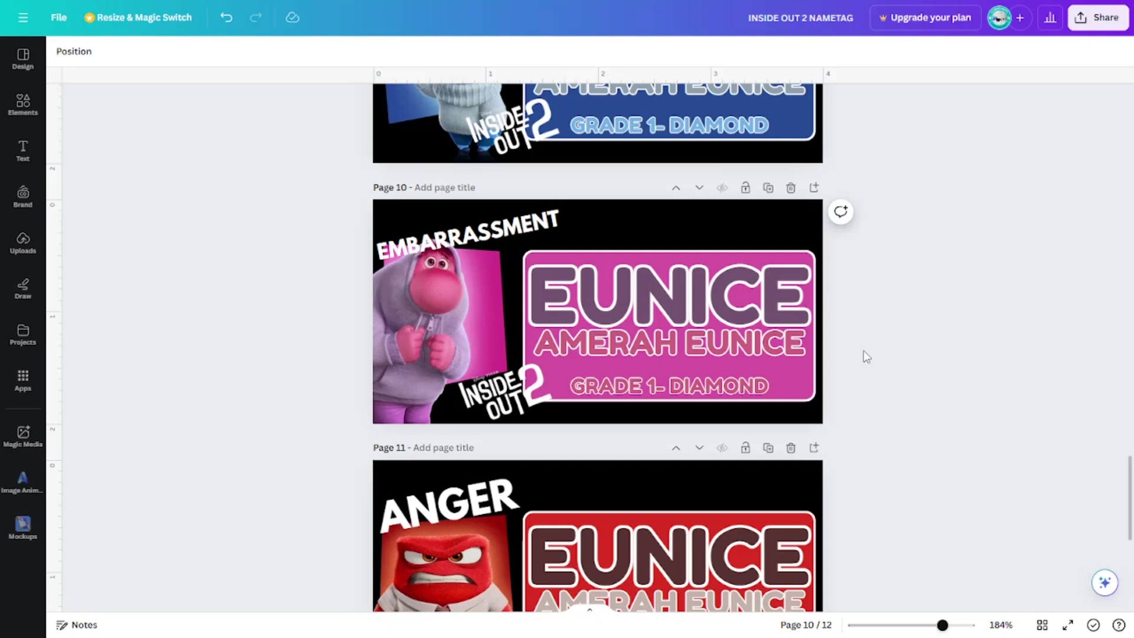
{"action": "scroll", "coordinate": [866, 356], "scroll_direction": "down", "scroll_amount": 3}
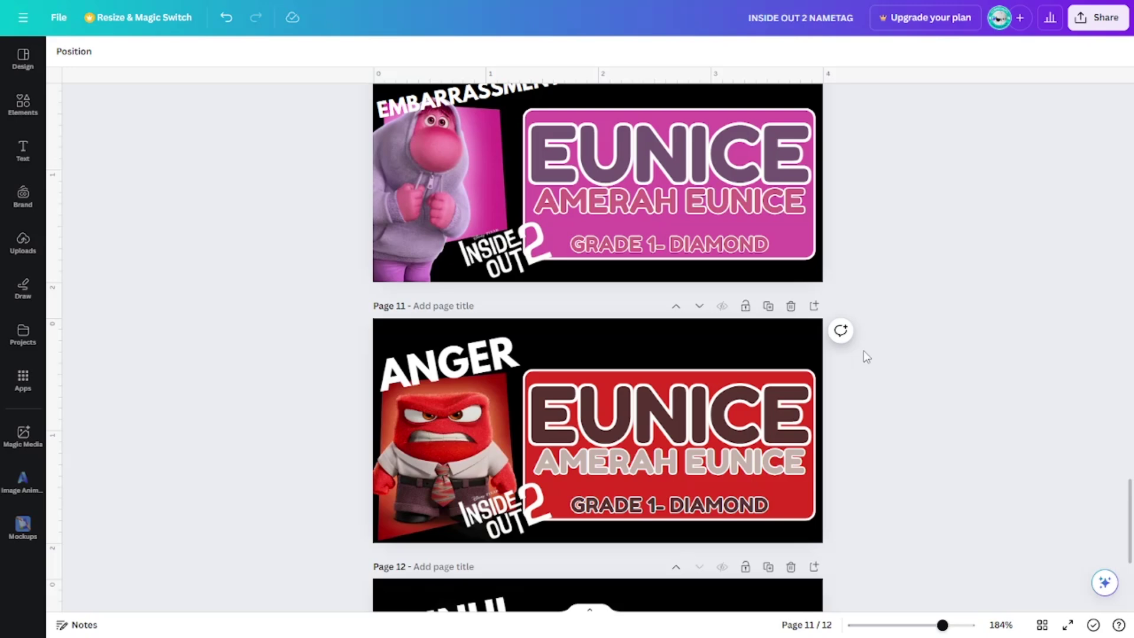
{"action": "scroll", "coordinate": [866, 357], "scroll_direction": "down", "scroll_amount": 4}
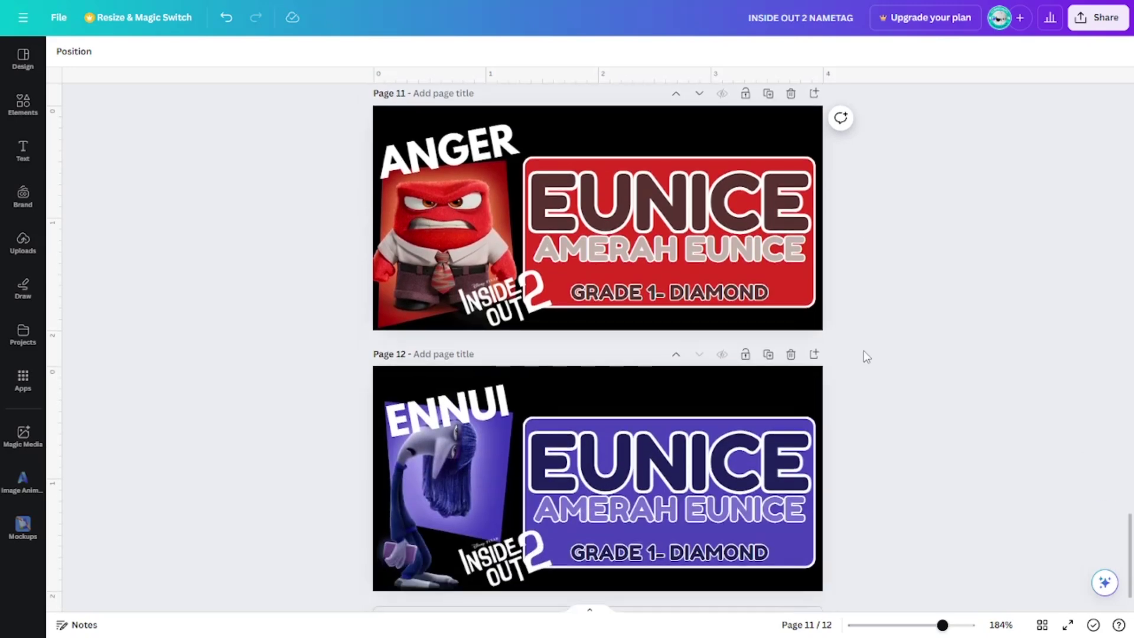
{"action": "scroll", "coordinate": [867, 357], "scroll_direction": "down", "scroll_amount": 1}
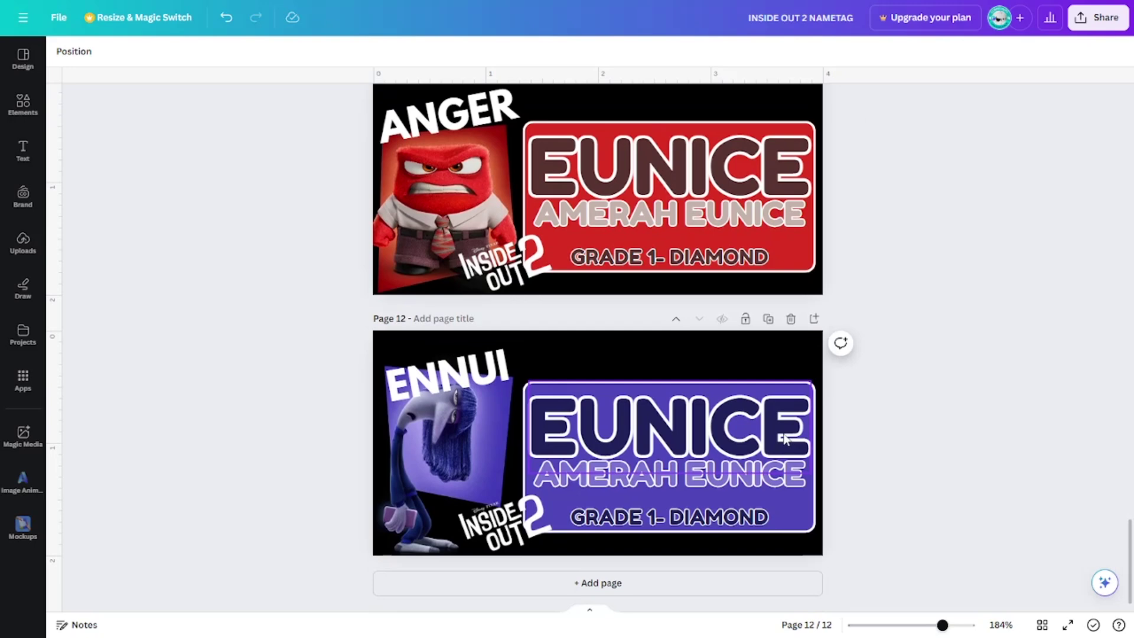
Scroll back up and down again to review all twelve EUNICE name tag pages.
{"action": "scroll", "coordinate": [910, 415], "scroll_direction": "up", "scroll_amount": 3}
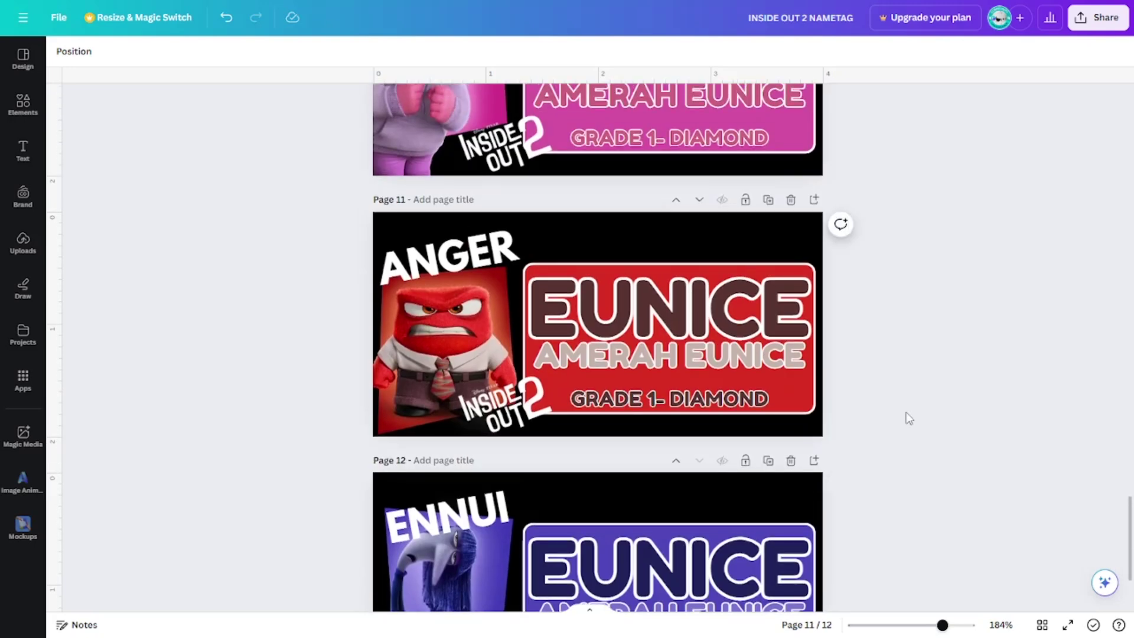
{"action": "scroll", "coordinate": [908, 418], "scroll_direction": "up", "scroll_amount": 15}
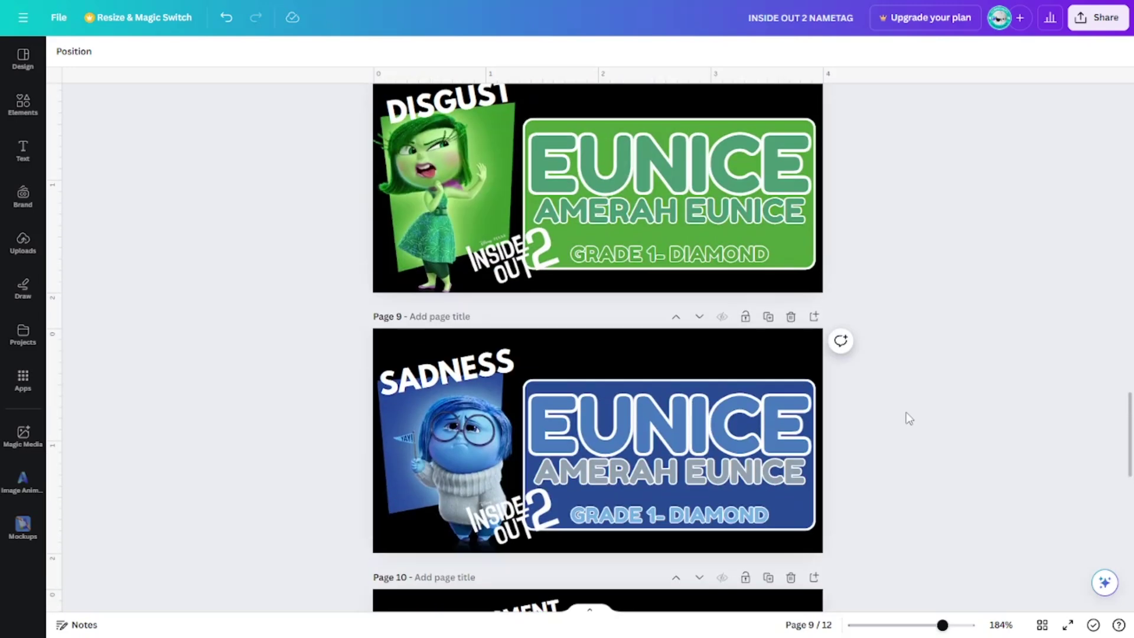
{"action": "scroll", "coordinate": [908, 417], "scroll_direction": "up", "scroll_amount": 7}
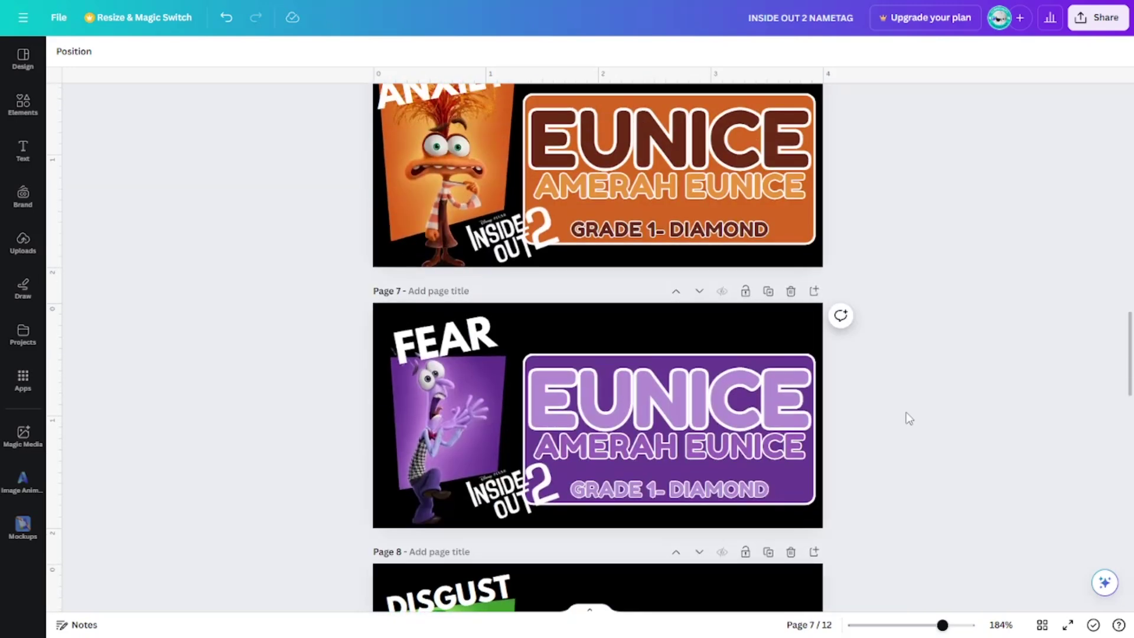
{"action": "scroll", "coordinate": [908, 417], "scroll_direction": "up", "scroll_amount": 10}
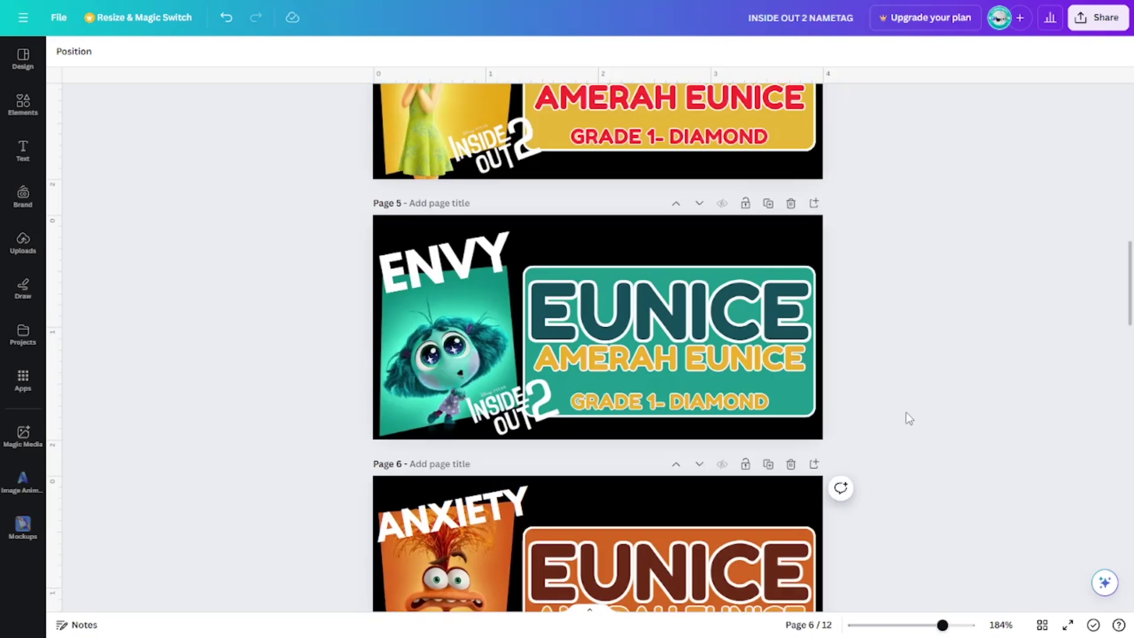
{"action": "scroll", "coordinate": [908, 417], "scroll_direction": "up", "scroll_amount": 8}
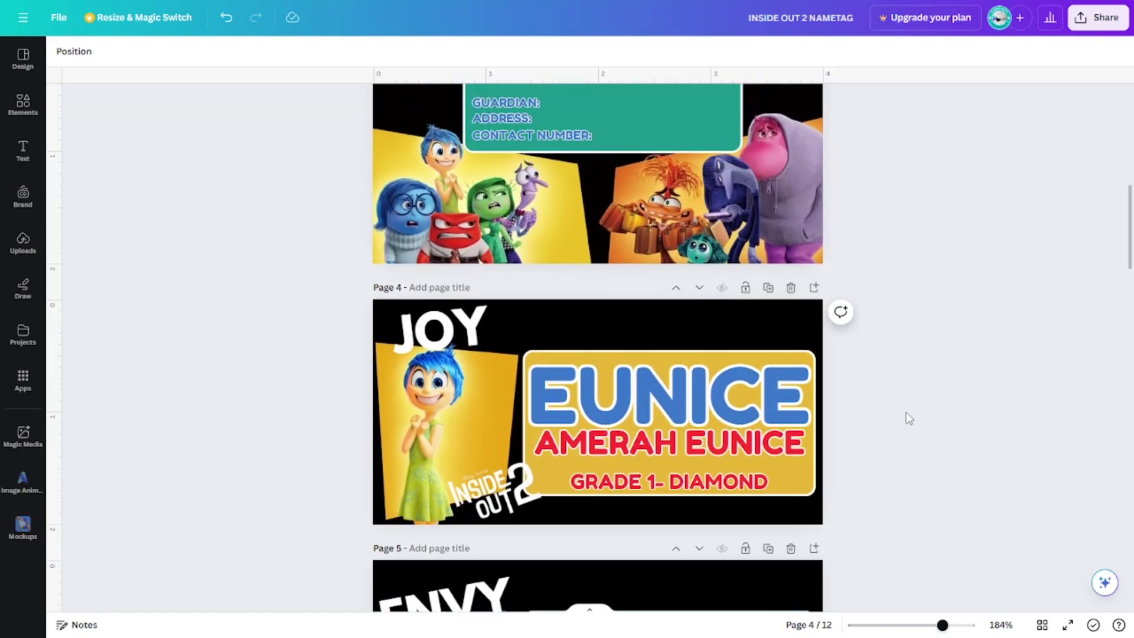
{"action": "scroll", "coordinate": [909, 417], "scroll_direction": "up", "scroll_amount": 6}
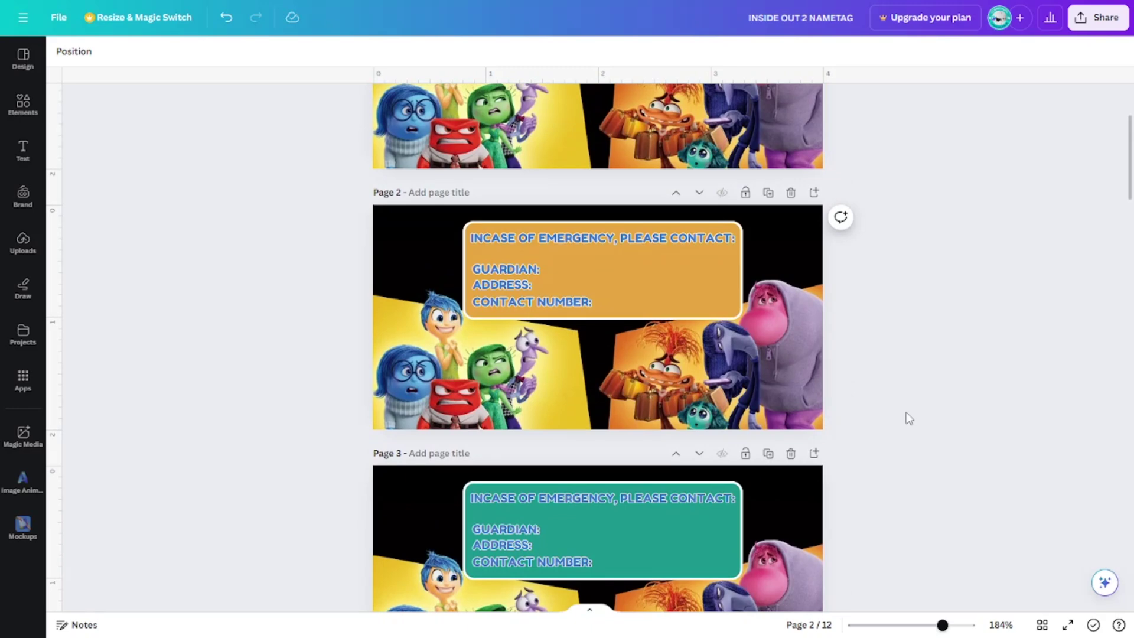
{"action": "scroll", "coordinate": [909, 418], "scroll_direction": "down", "scroll_amount": 15}
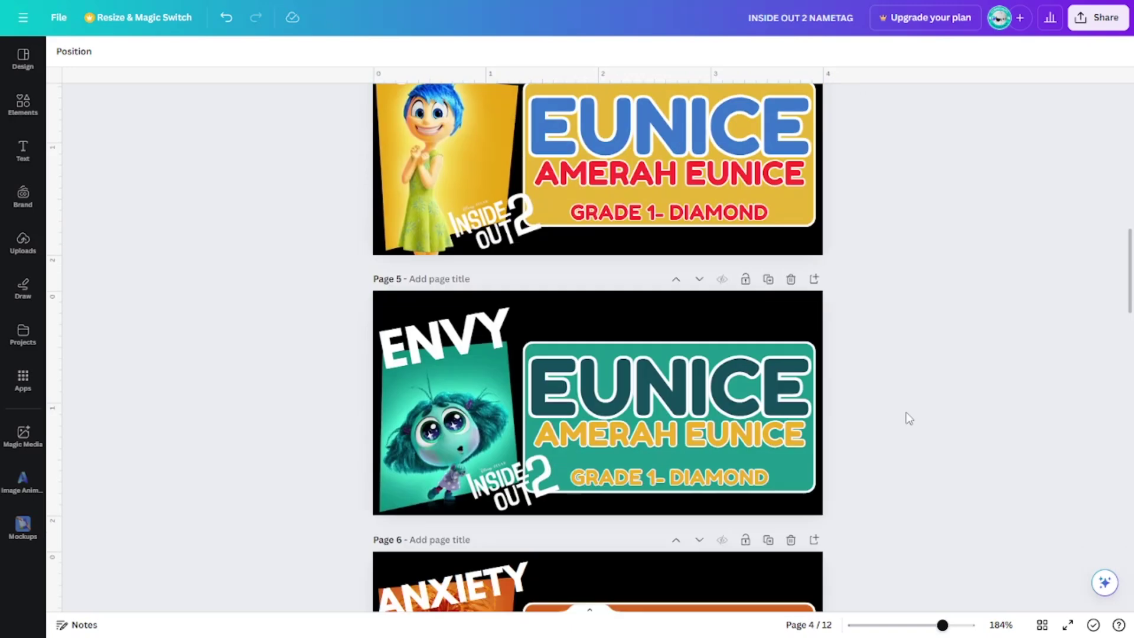
{"action": "scroll", "coordinate": [909, 417], "scroll_direction": "down", "scroll_amount": 2}
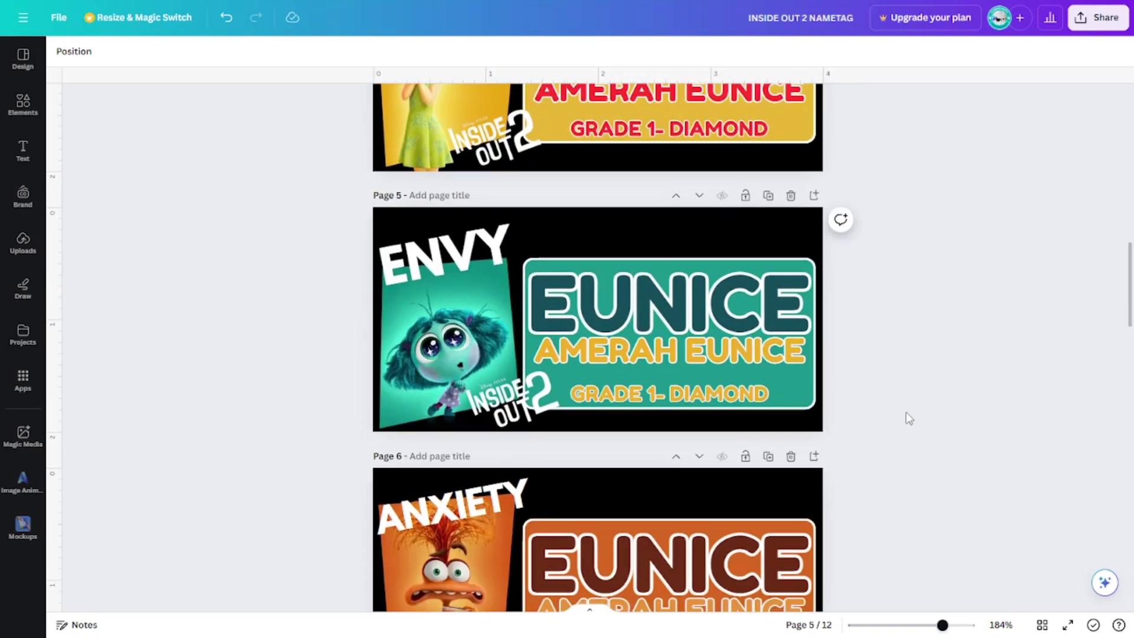
{"action": "scroll", "coordinate": [909, 418], "scroll_direction": "down", "scroll_amount": 3}
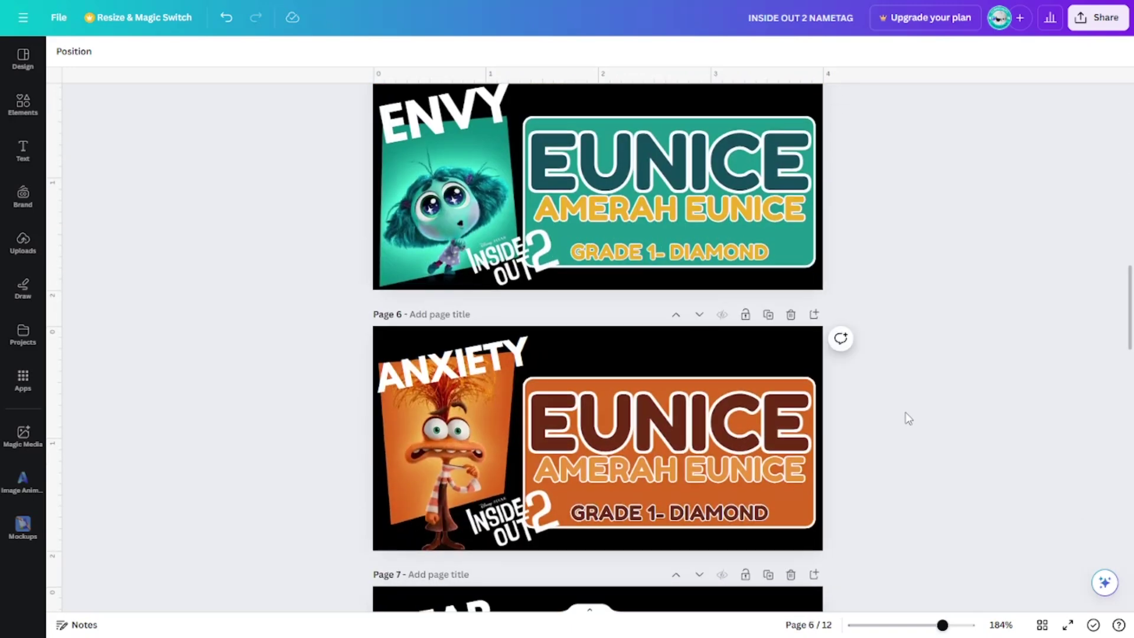
{"action": "scroll", "coordinate": [909, 418], "scroll_direction": "down", "scroll_amount": 7}
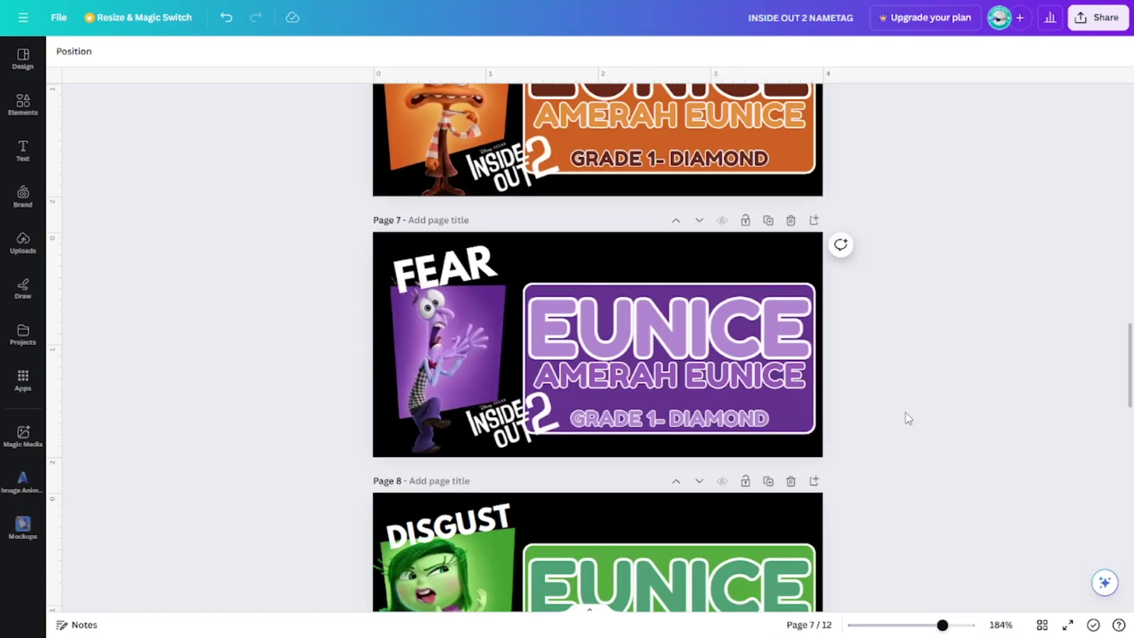
{"action": "scroll", "coordinate": [909, 418], "scroll_direction": "down", "scroll_amount": 14}
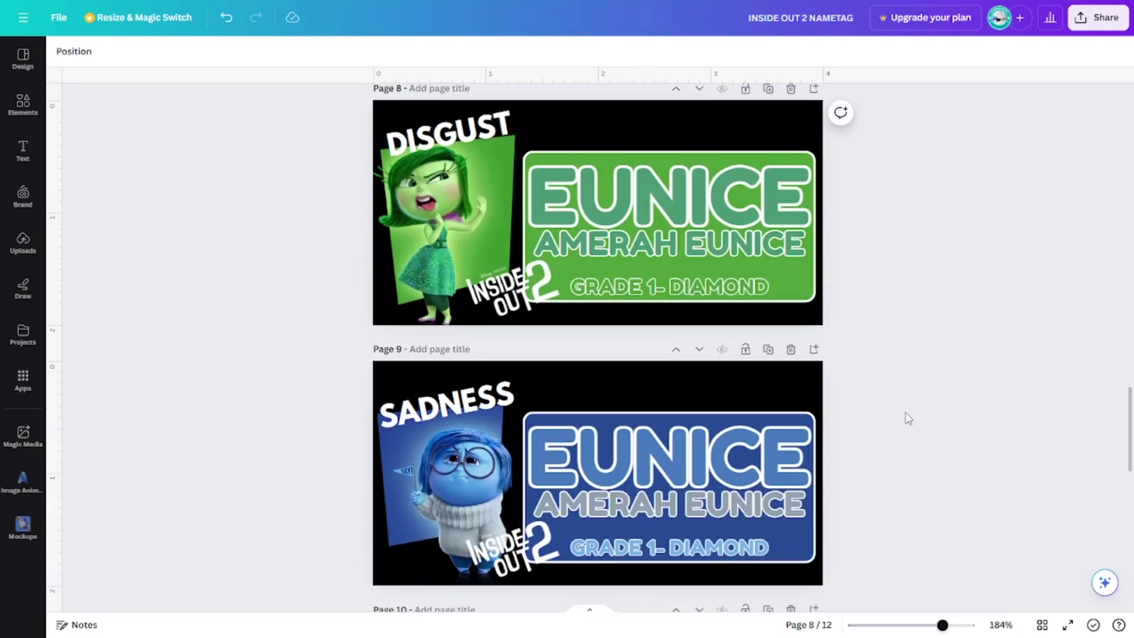
{"action": "scroll", "coordinate": [908, 418], "scroll_direction": "down", "scroll_amount": 9}
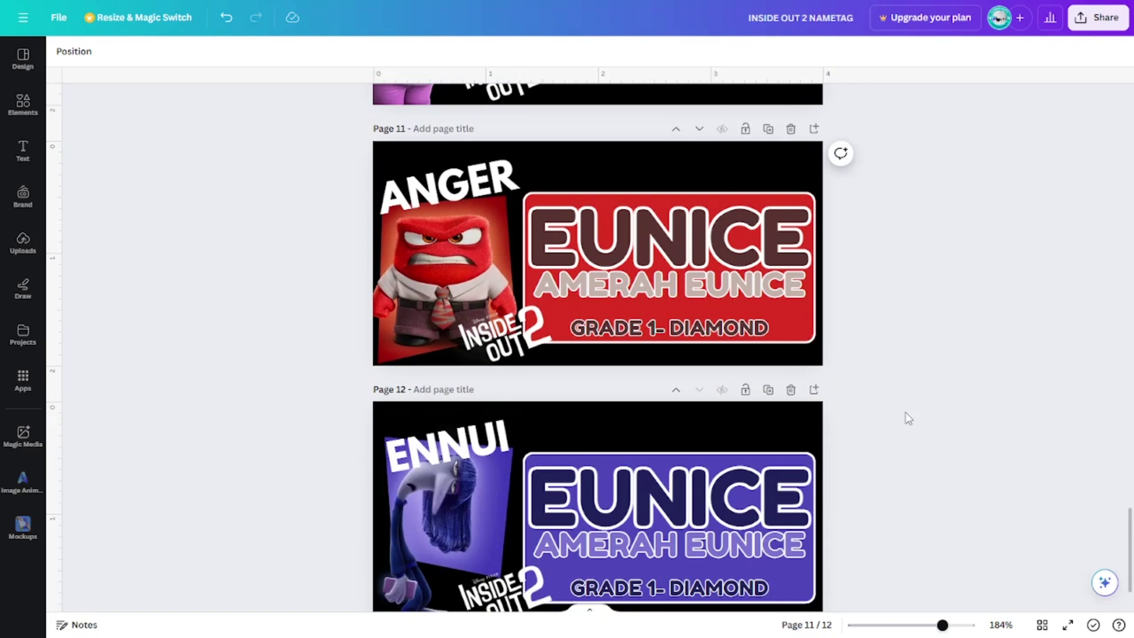
{"action": "scroll", "coordinate": [909, 418], "scroll_direction": "down", "scroll_amount": 2}
{"action": "scroll", "coordinate": [908, 418], "scroll_direction": "up", "scroll_amount": 20}
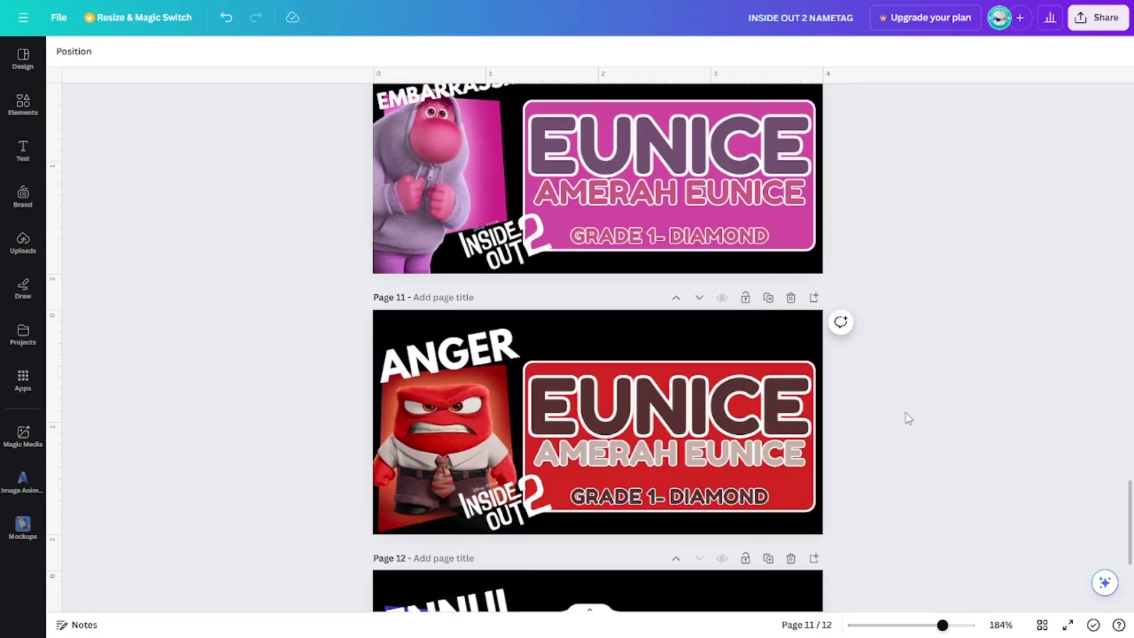
{"action": "scroll", "coordinate": [909, 418], "scroll_direction": "up", "scroll_amount": 13}
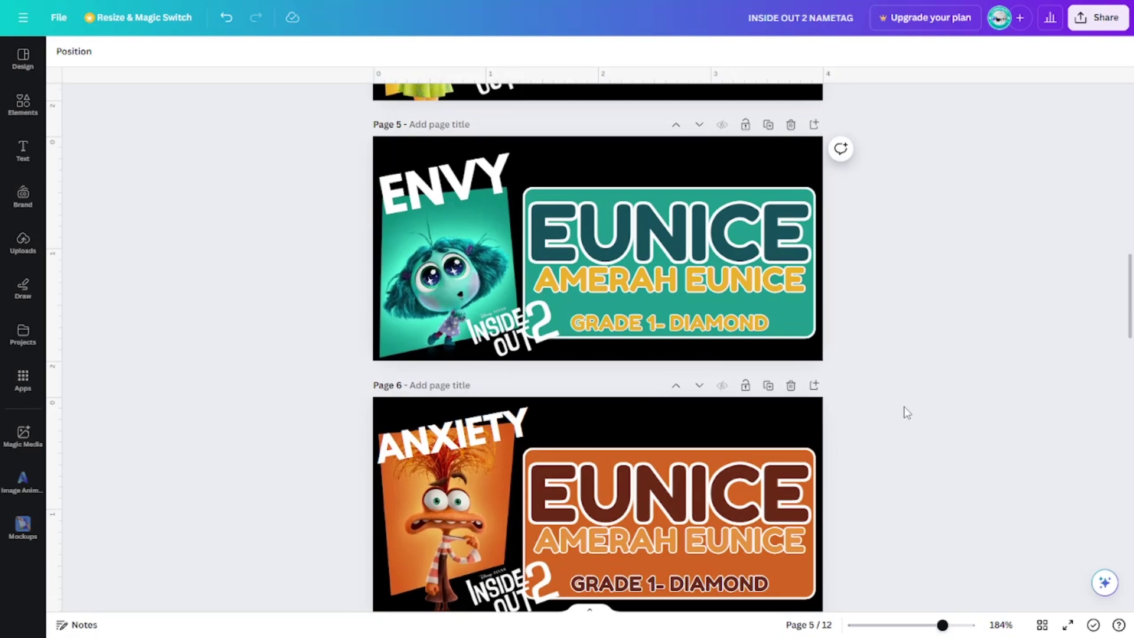
{"action": "scroll", "coordinate": [907, 413], "scroll_direction": "up", "scroll_amount": 17}
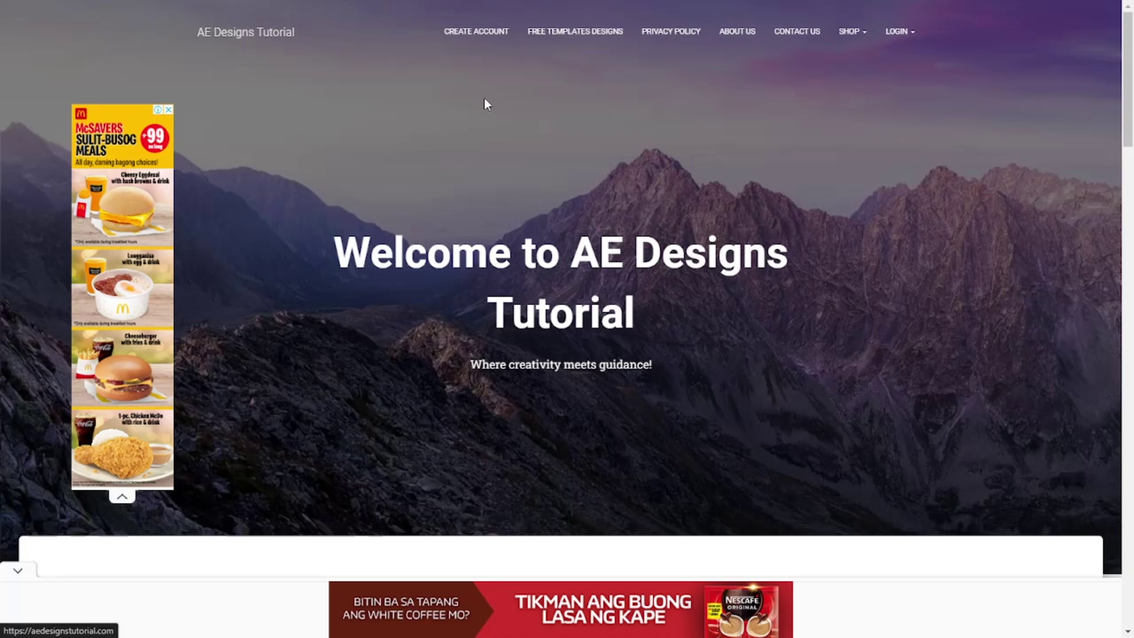
Go to the AE Designs Tutorial login page and enter the account username and password.
{"action": "left_click", "coordinate": [903, 33]}
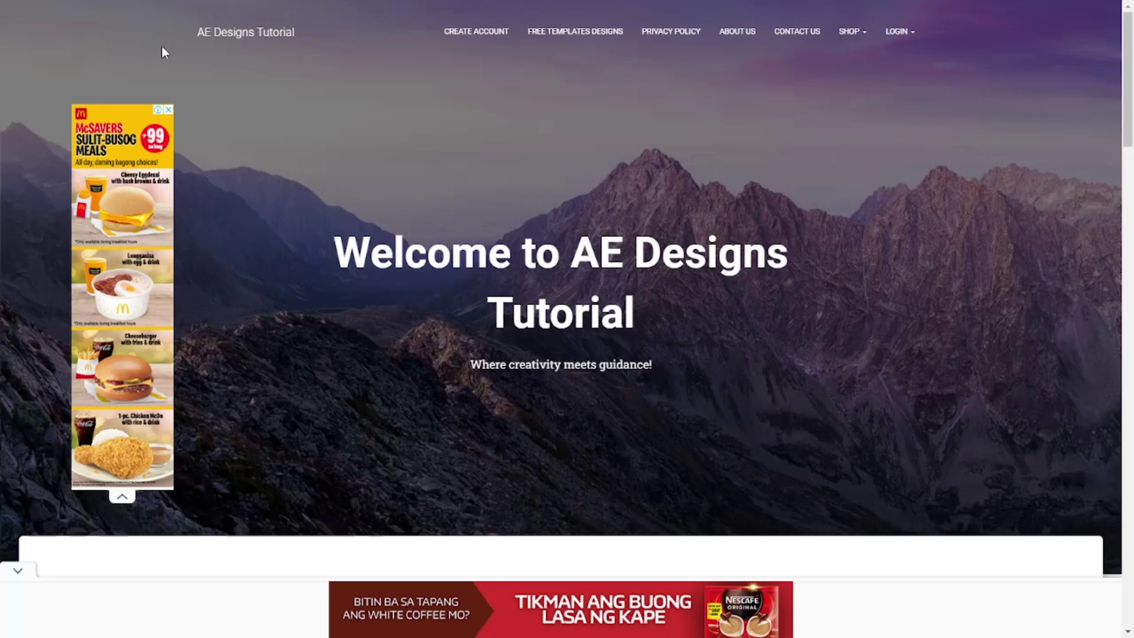
{"action": "mouse_move", "coordinate": [904, 34]}
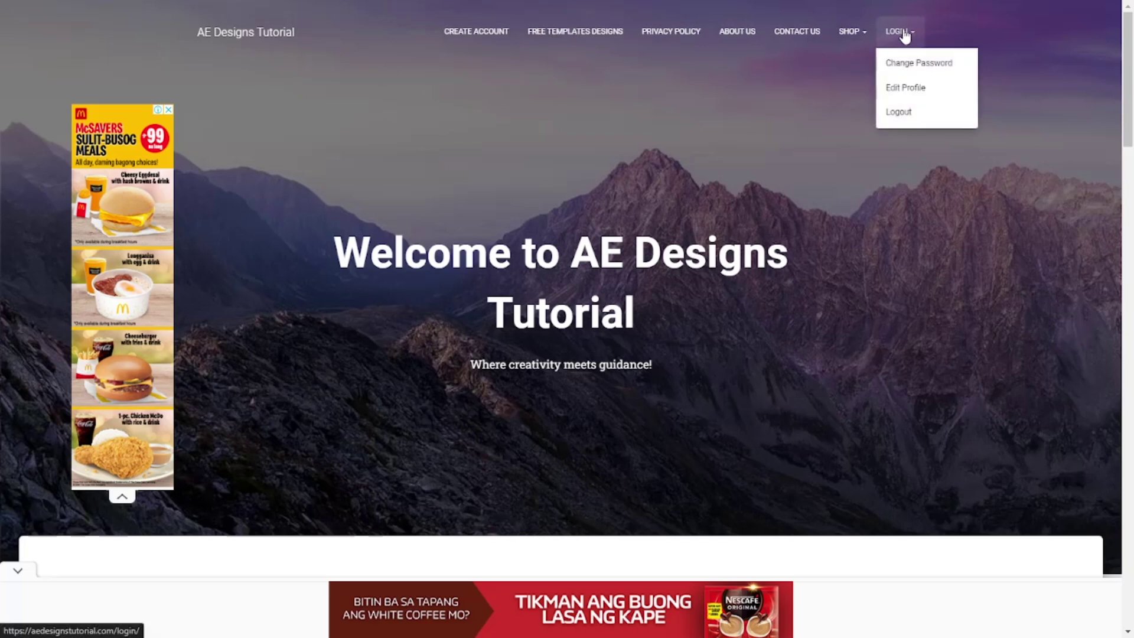
{"action": "left_click", "coordinate": [905, 34]}
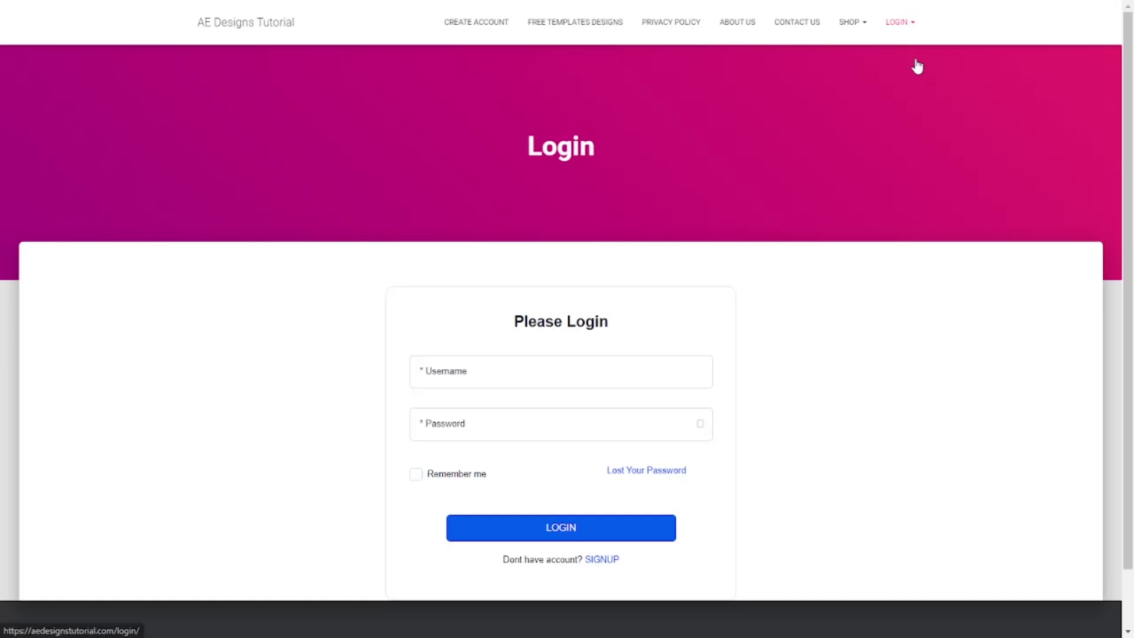
{"action": "left_click", "coordinate": [530, 385]}
{"action": "type", "text": "amerah15"}
{"action": "left_click", "coordinate": [518, 415]}
{"action": "type", "text": "a********"}
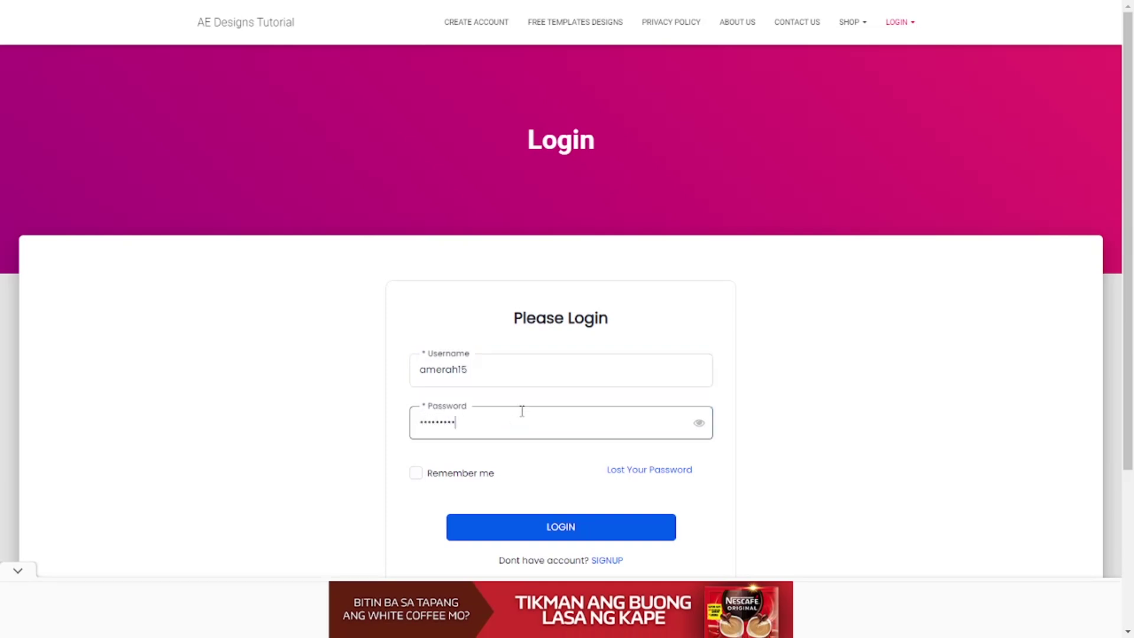
{"action": "type", "text": "*"}
Correct the username's last character and log in, retyping the password after the error.
{"action": "left_click", "coordinate": [489, 366]}
{"action": "key", "text": "BackSpace"}
{"action": "type", "text": "6"}
{"action": "left_click", "coordinate": [541, 528]}
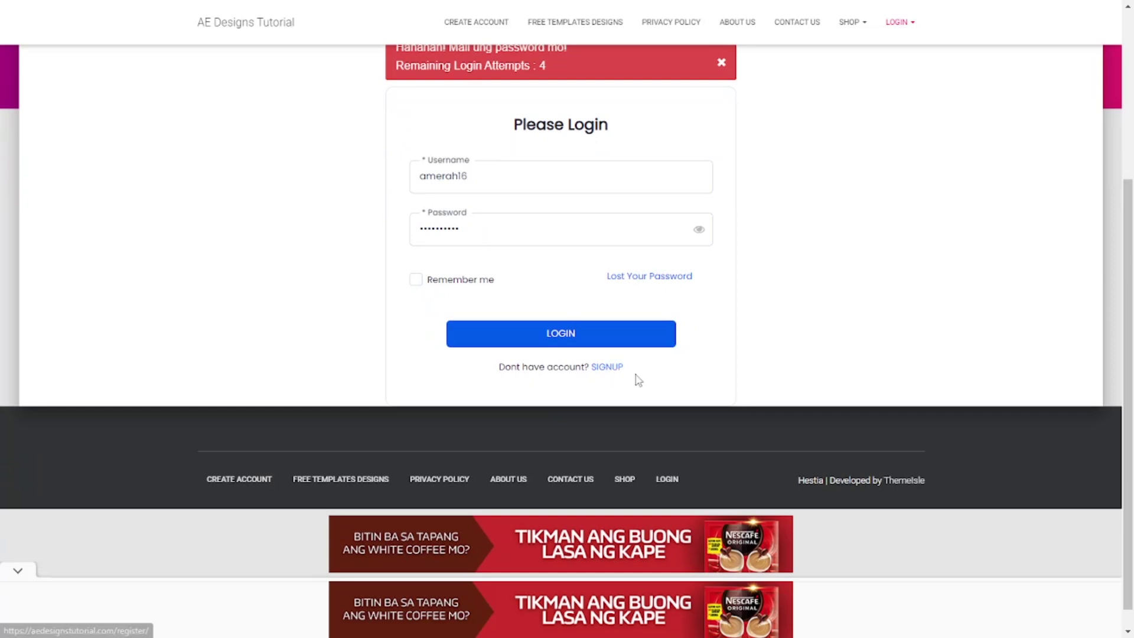
{"action": "scroll", "coordinate": [695, 397], "scroll_direction": "up", "scroll_amount": 3}
{"action": "left_click_drag", "start_coordinate": [513, 369], "coordinate": [375, 380]}
{"action": "type", "text": "***********"}
{"action": "left_click", "coordinate": [552, 428]}
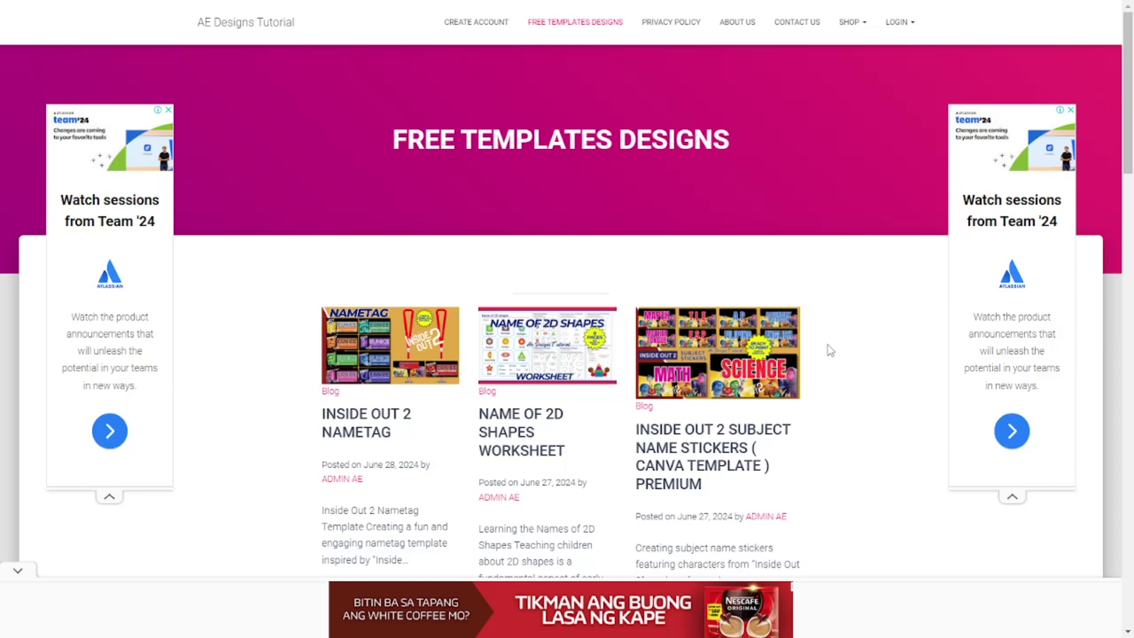
Scroll the Free Templates Designs listing to bring the Inside Out 2 Nametag post card into view.
{"action": "scroll", "coordinate": [826, 363], "scroll_direction": "down", "scroll_amount": 10}
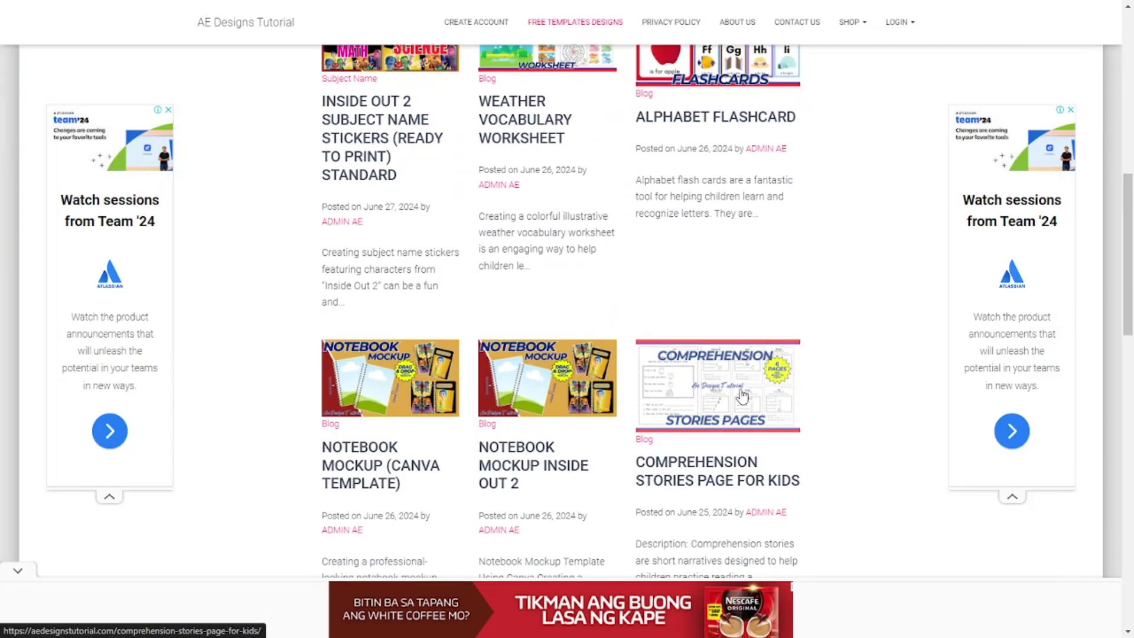
{"action": "scroll", "coordinate": [743, 394], "scroll_direction": "up", "scroll_amount": 3}
{"action": "scroll", "coordinate": [744, 390], "scroll_direction": "down", "scroll_amount": 8}
{"action": "scroll", "coordinate": [745, 384], "scroll_direction": "down", "scroll_amount": 7}
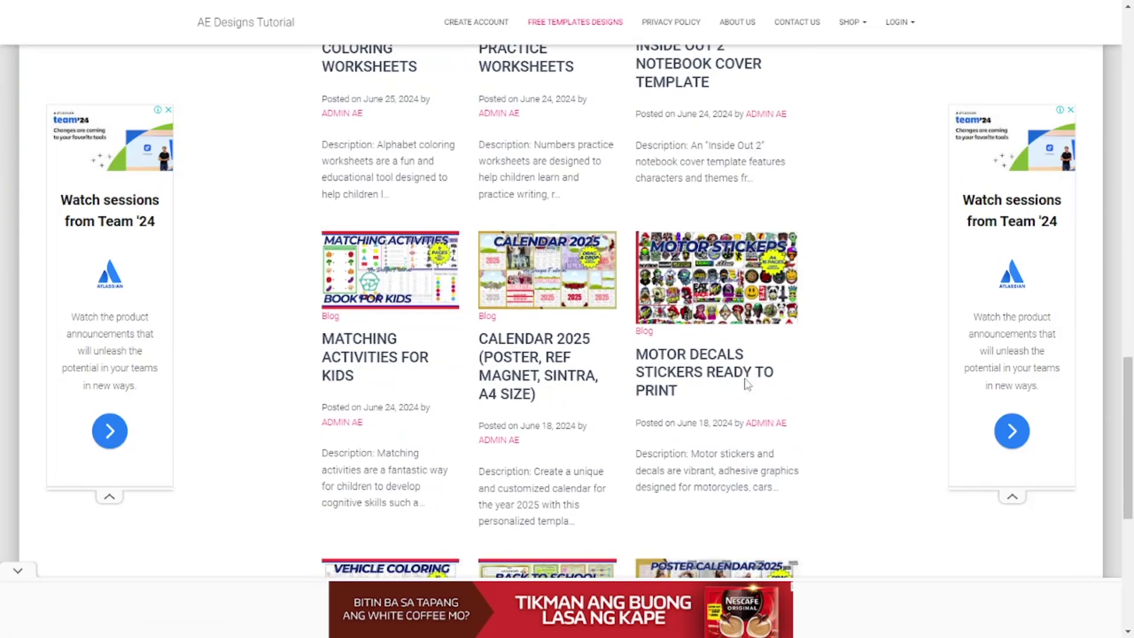
{"action": "scroll", "coordinate": [745, 367], "scroll_direction": "up", "scroll_amount": 13}
{"action": "scroll", "coordinate": [745, 353], "scroll_direction": "up", "scroll_amount": 1}
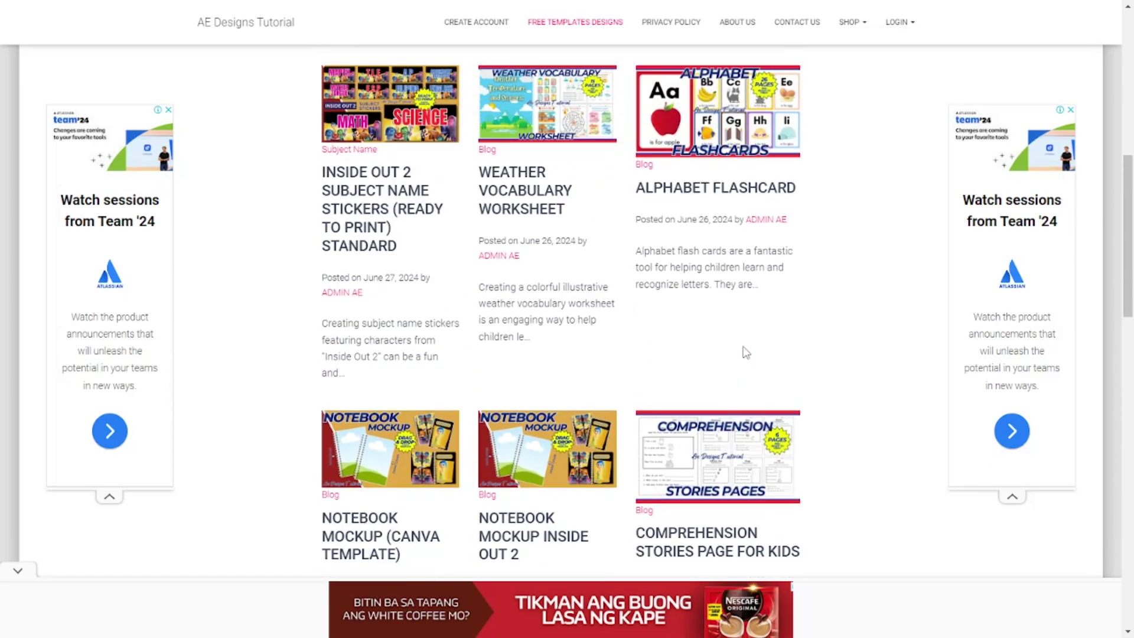
{"action": "scroll", "coordinate": [737, 355], "scroll_direction": "down", "scroll_amount": 3}
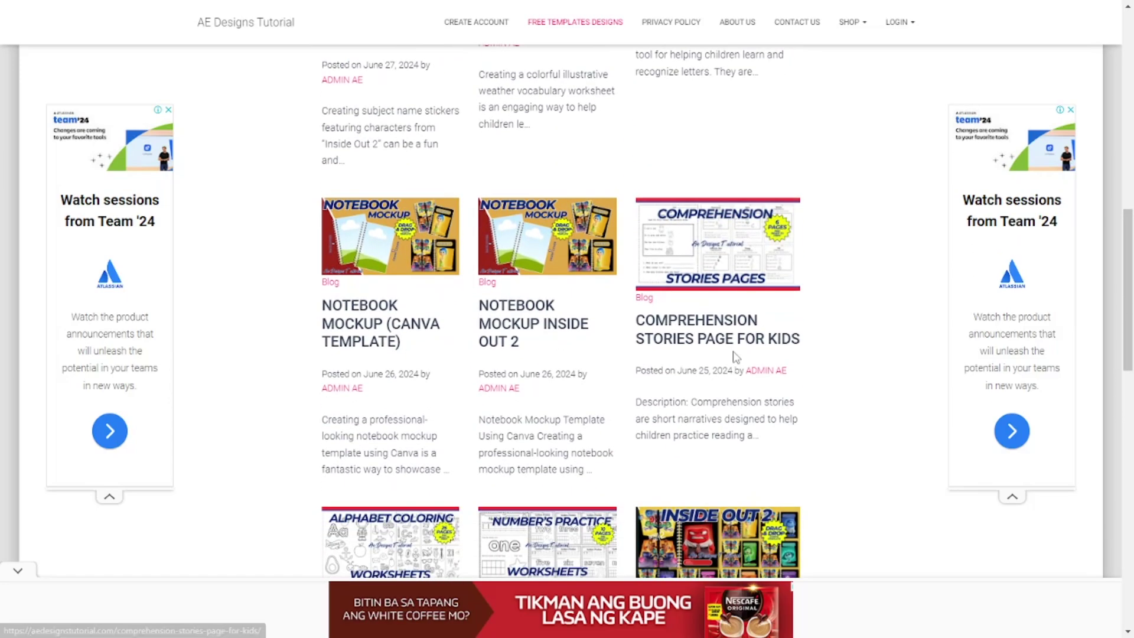
{"action": "scroll", "coordinate": [735, 356], "scroll_direction": "down", "scroll_amount": 2}
{"action": "scroll", "coordinate": [720, 450], "scroll_direction": "up", "scroll_amount": 1}
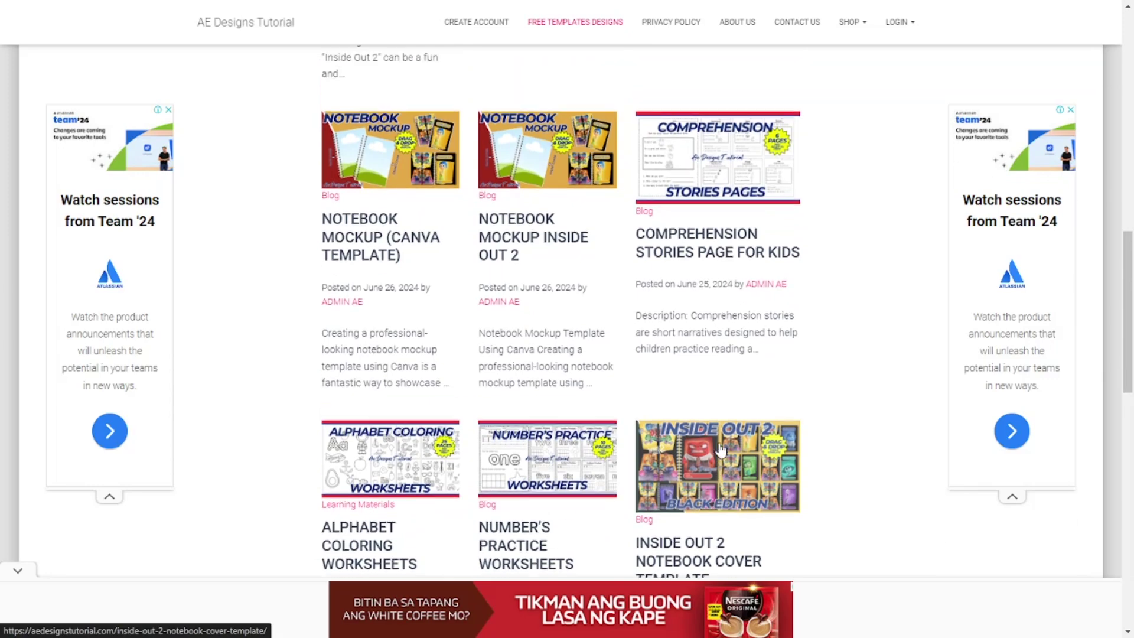
{"action": "scroll", "coordinate": [720, 450], "scroll_direction": "up", "scroll_amount": 4}
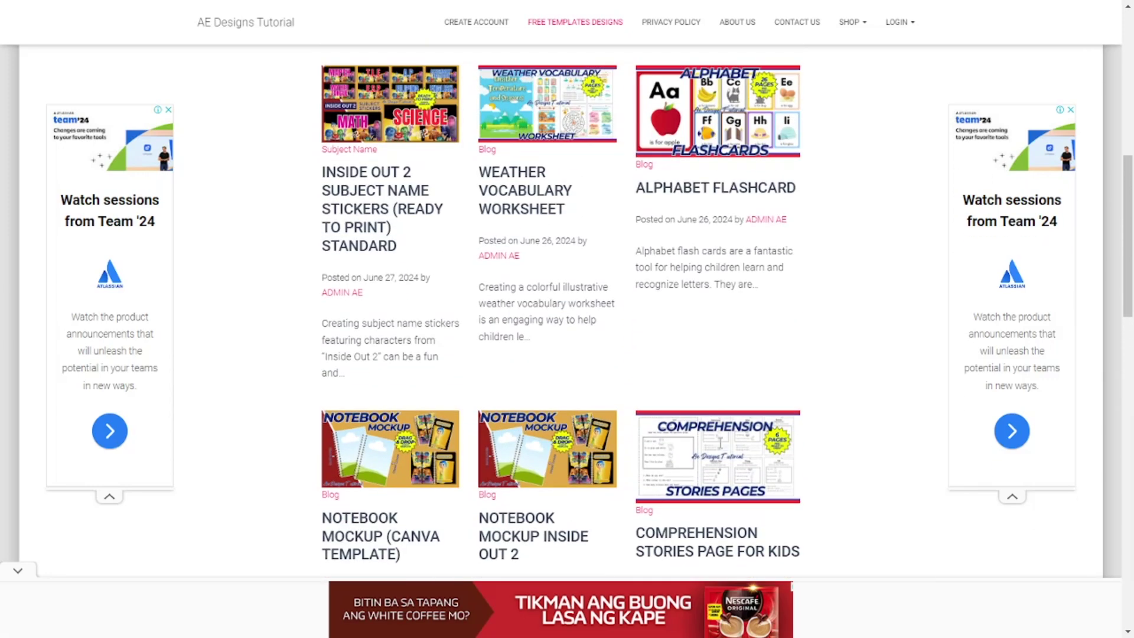
{"action": "scroll", "coordinate": [721, 450], "scroll_direction": "up", "scroll_amount": 2}
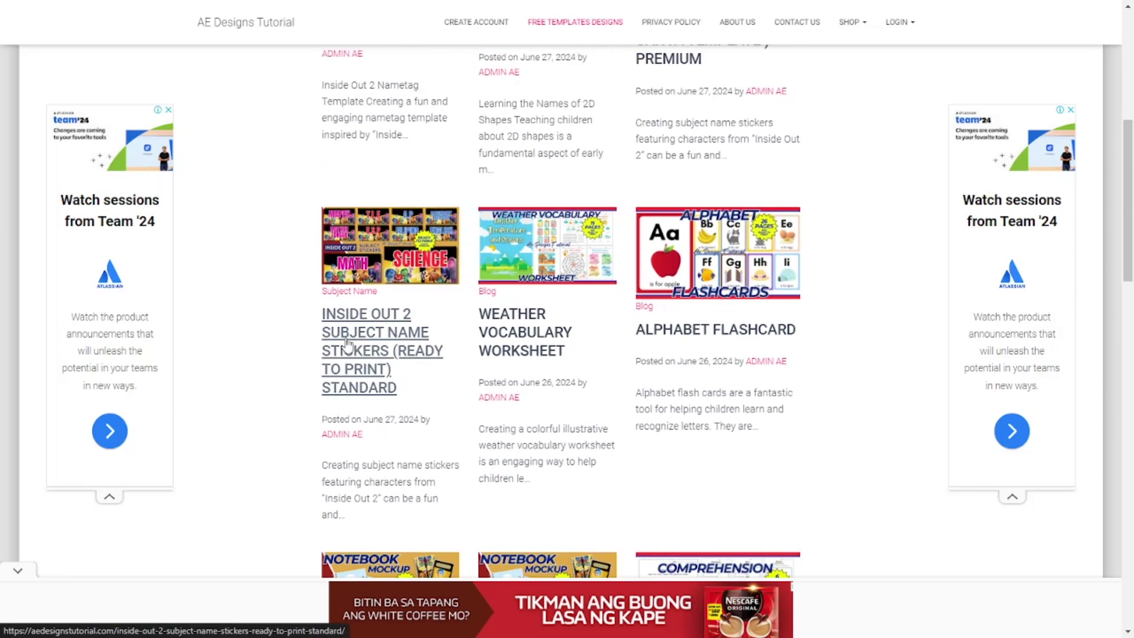
{"action": "scroll", "coordinate": [396, 367], "scroll_direction": "up", "scroll_amount": 3}
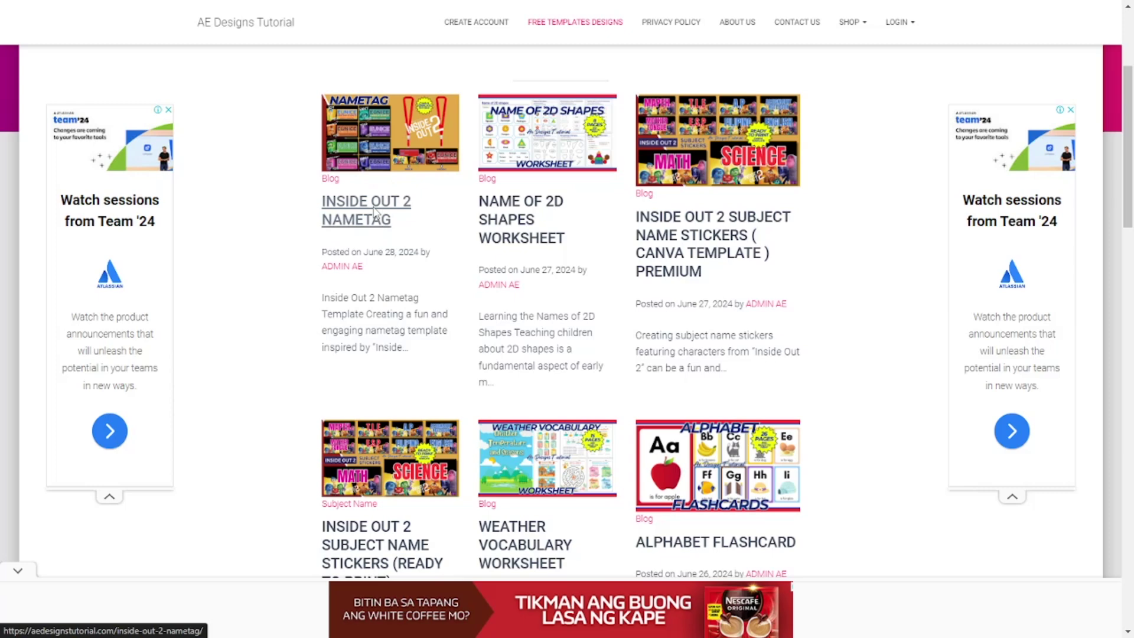
Open the Inside Out 2 Nametag post and scroll down to its Conclusion.
{"action": "left_click", "coordinate": [331, 215]}
{"action": "scroll", "coordinate": [580, 263], "scroll_direction": "down", "scroll_amount": 2}
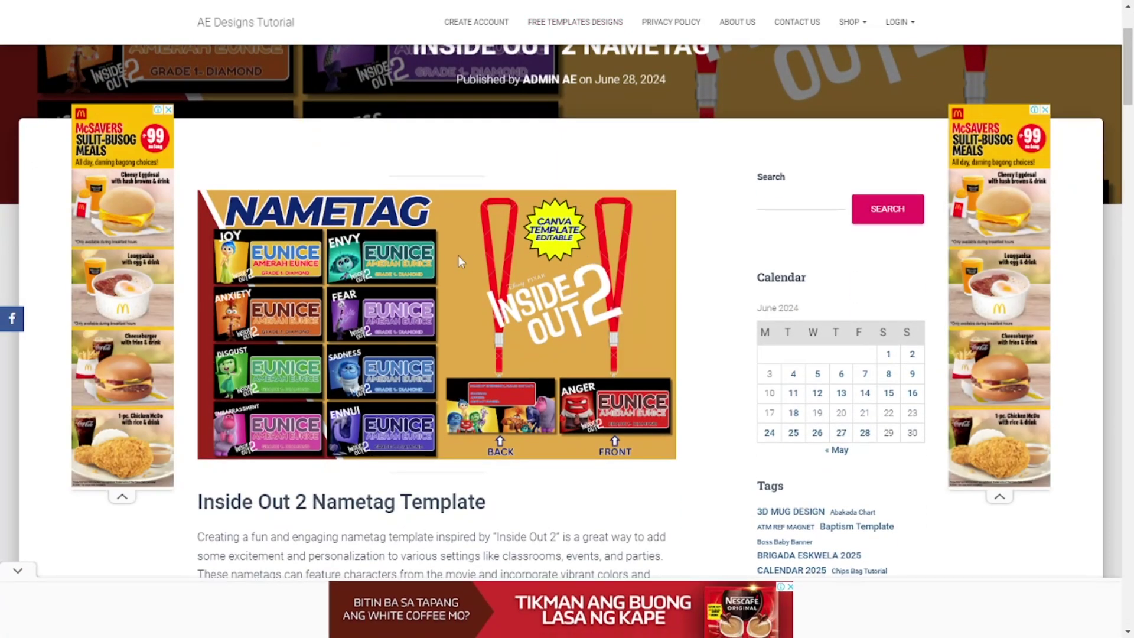
{"action": "scroll", "coordinate": [459, 256], "scroll_direction": "down", "scroll_amount": 6}
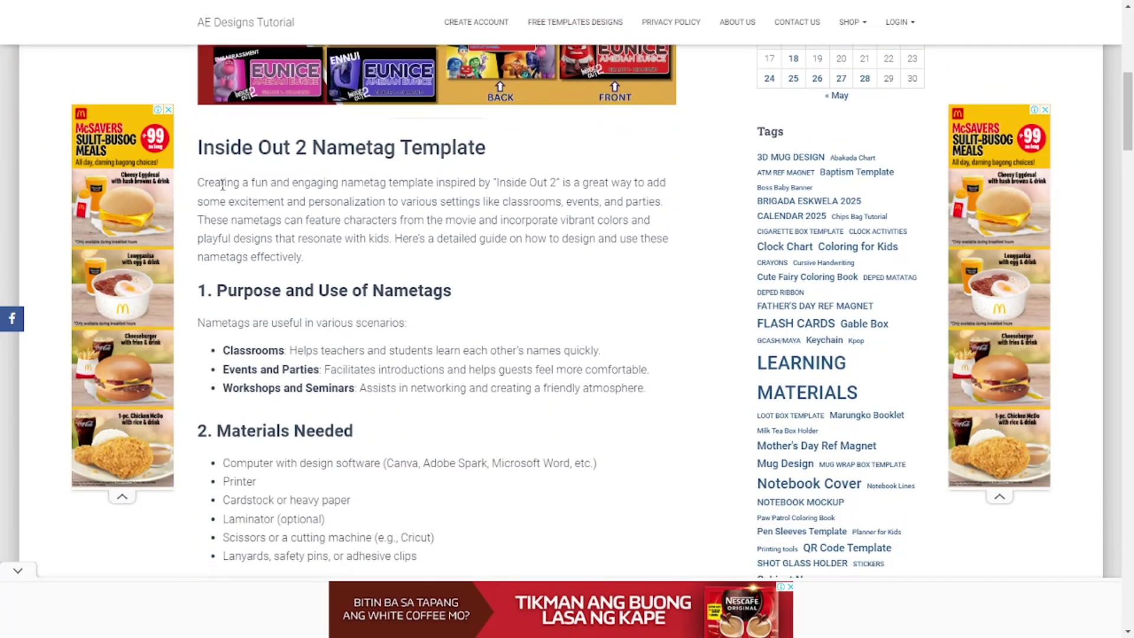
{"action": "scroll", "coordinate": [291, 201], "scroll_direction": "down", "scroll_amount": 7}
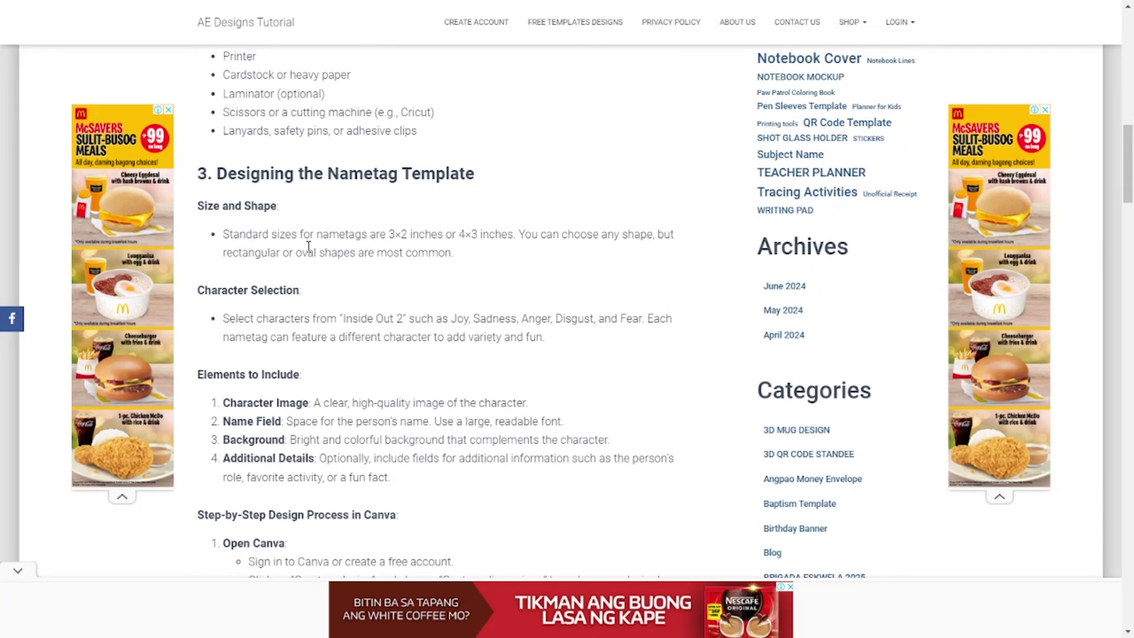
{"action": "scroll", "coordinate": [310, 279], "scroll_direction": "up", "scroll_amount": 4}
{"action": "scroll", "coordinate": [311, 280], "scroll_direction": "down", "scroll_amount": 3}
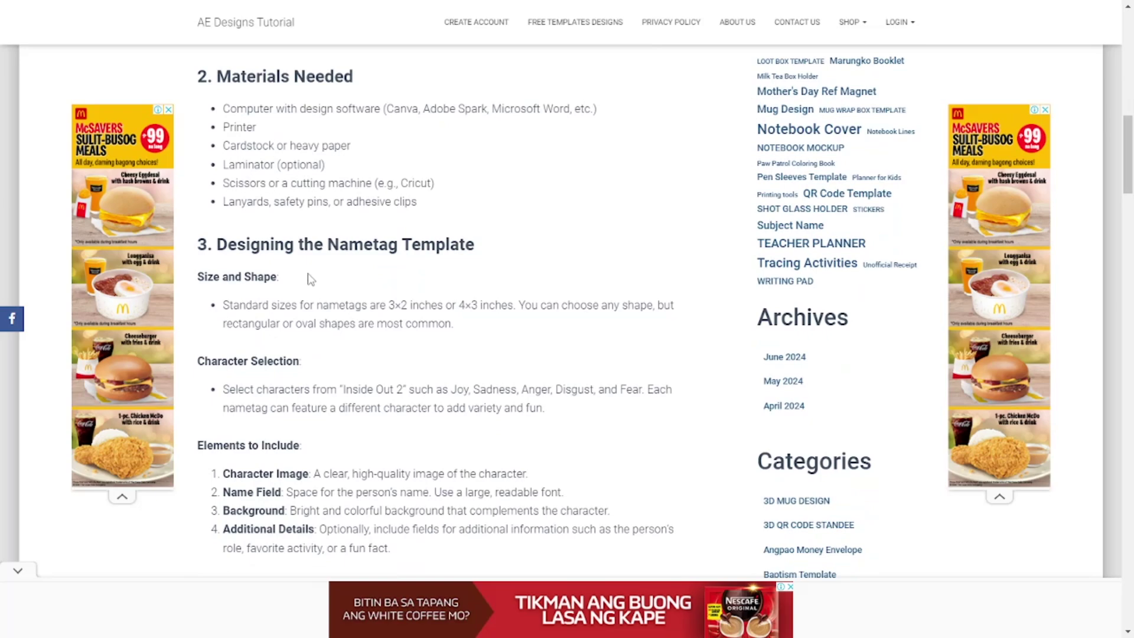
{"action": "scroll", "coordinate": [310, 279], "scroll_direction": "down", "scroll_amount": 17}
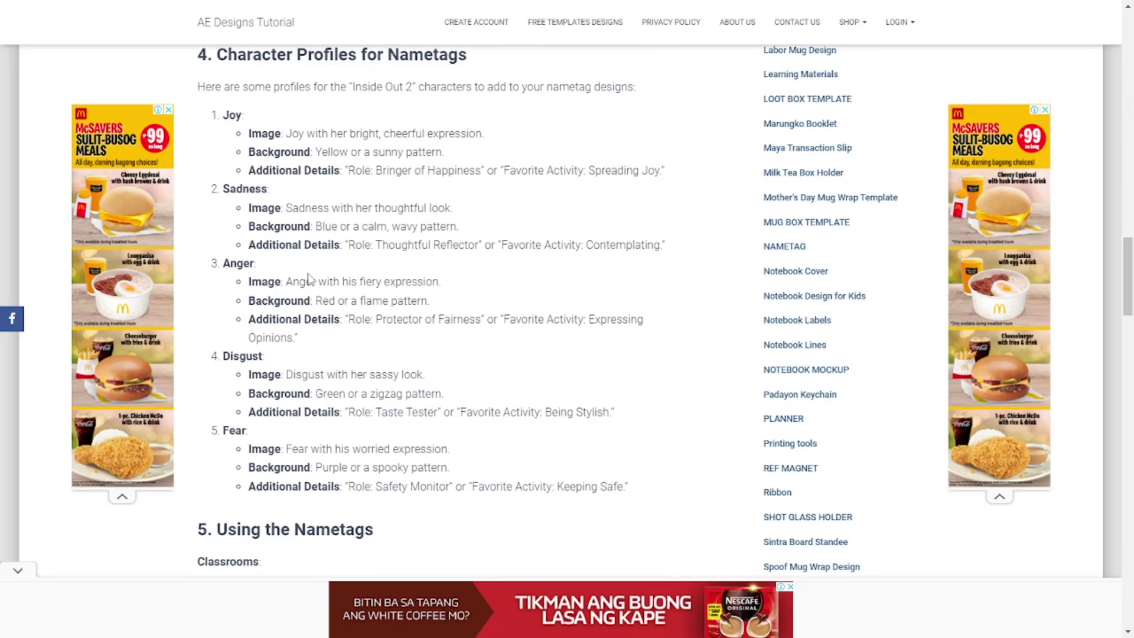
{"action": "scroll", "coordinate": [311, 280], "scroll_direction": "down", "scroll_amount": 18}
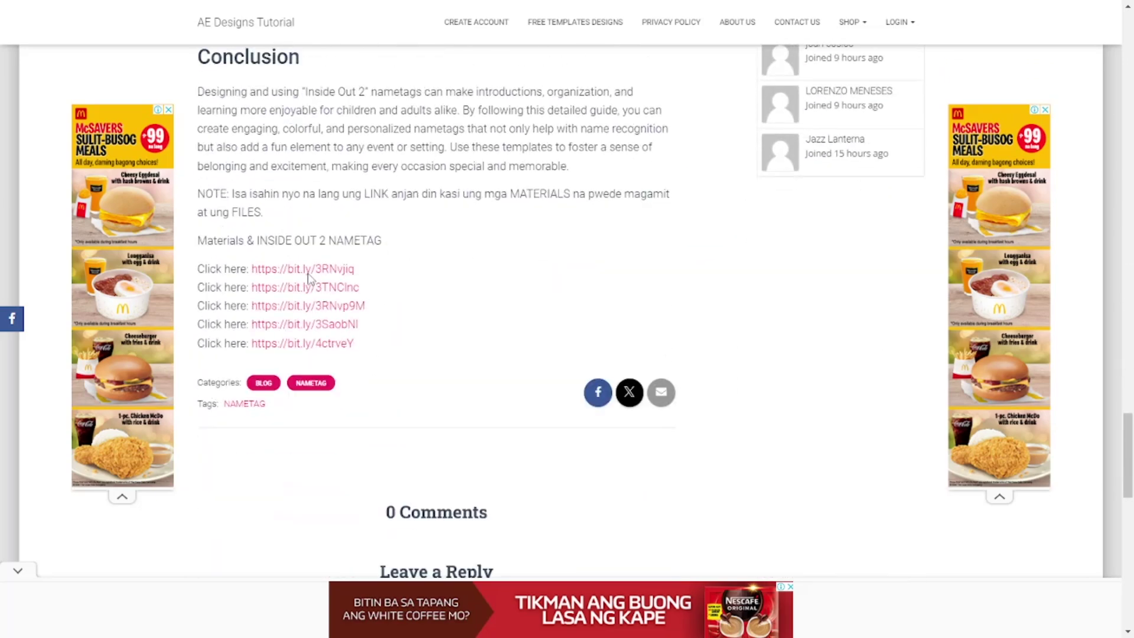
Highlight the five bit.ly Click here download links, then clear the selection.
{"action": "left_click_drag", "start_coordinate": [199, 194], "coordinate": [236, 384]}
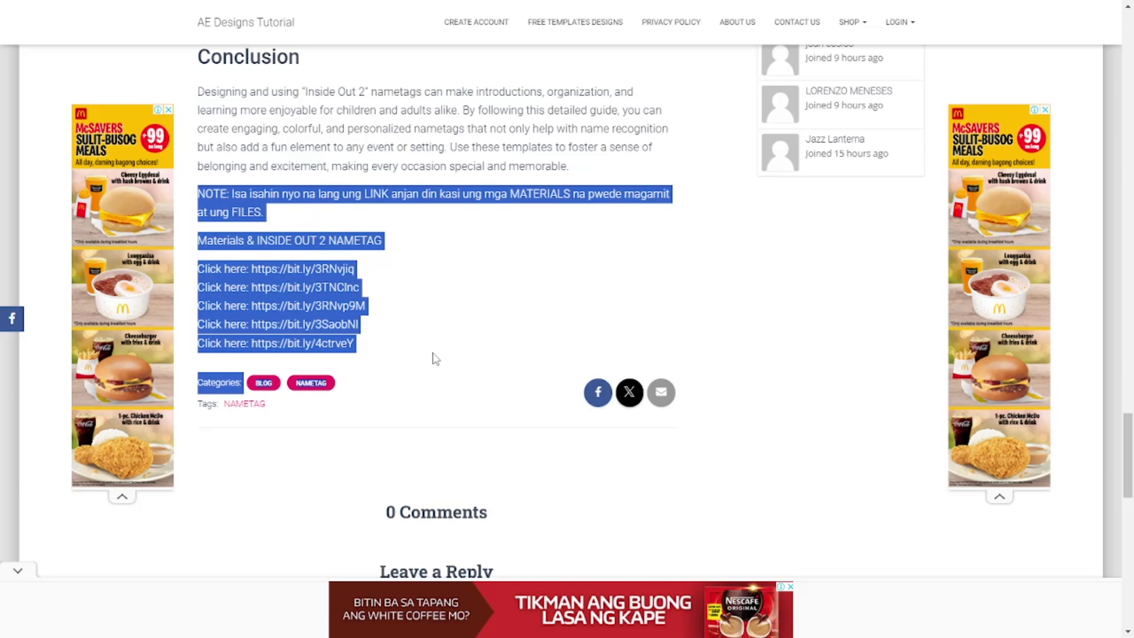
{"action": "left_click", "coordinate": [385, 255]}
{"action": "left_click_drag", "start_coordinate": [393, 347], "coordinate": [196, 271]}
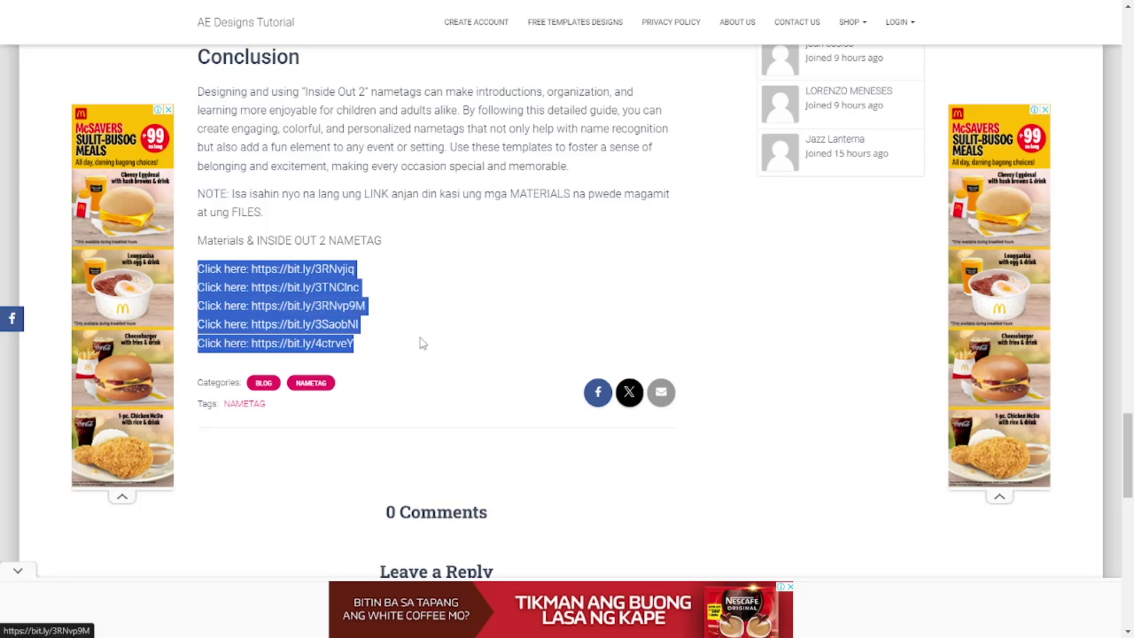
{"action": "left_click", "coordinate": [489, 293]}
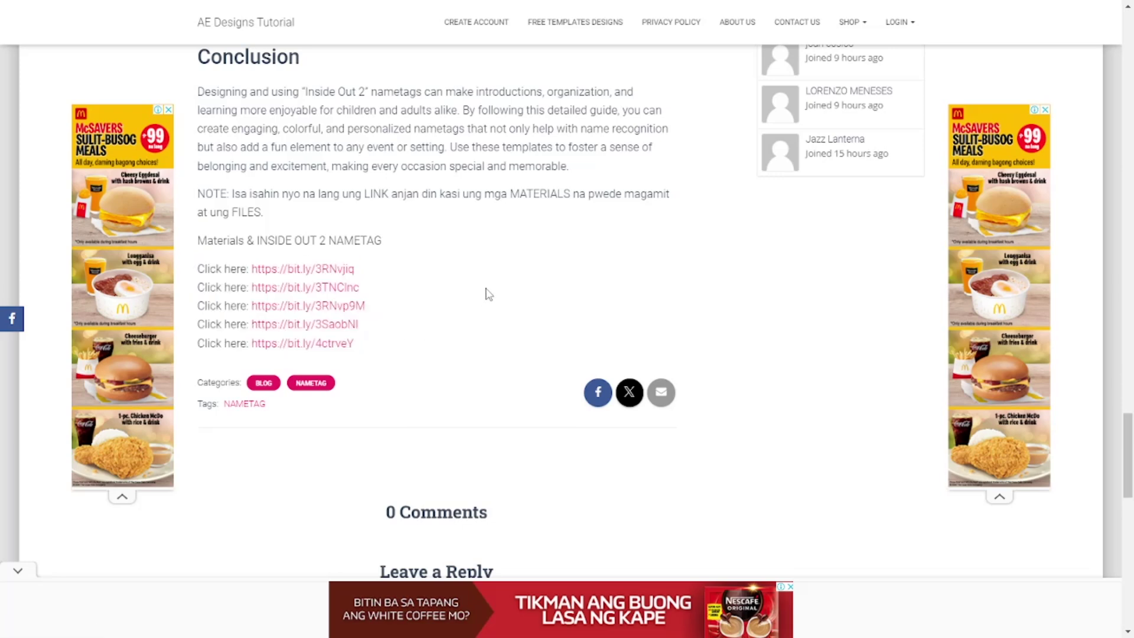
{"action": "scroll", "coordinate": [489, 298], "scroll_direction": "up", "scroll_amount": 4}
{"action": "scroll", "coordinate": [489, 317], "scroll_direction": "down", "scroll_amount": 5}
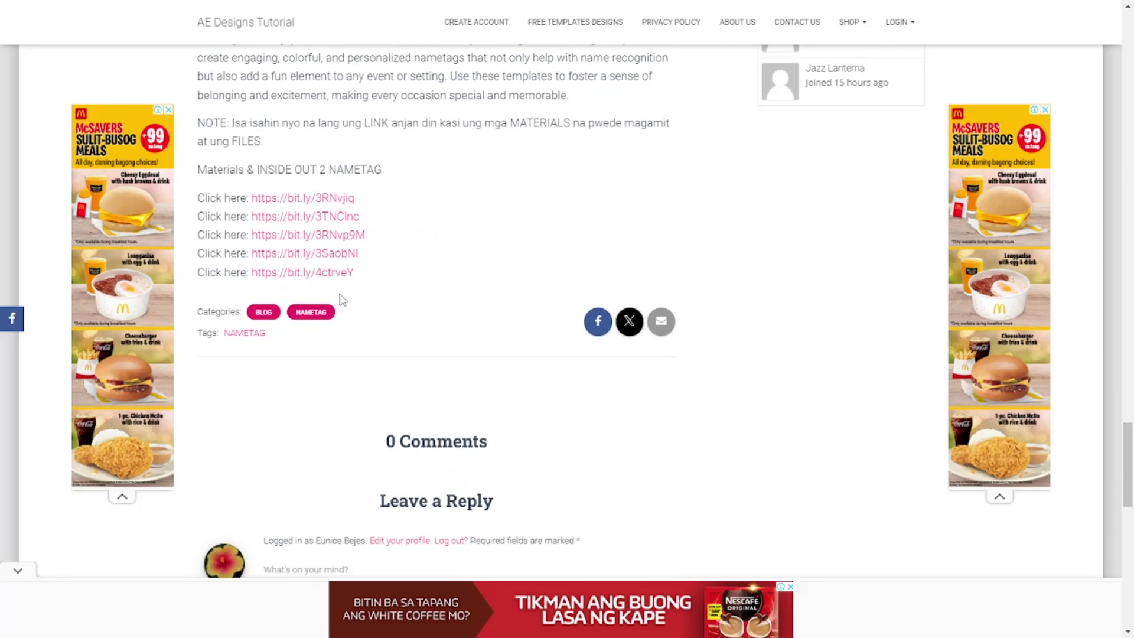
{"action": "scroll", "coordinate": [455, 330], "scroll_direction": "up", "scroll_amount": 15}
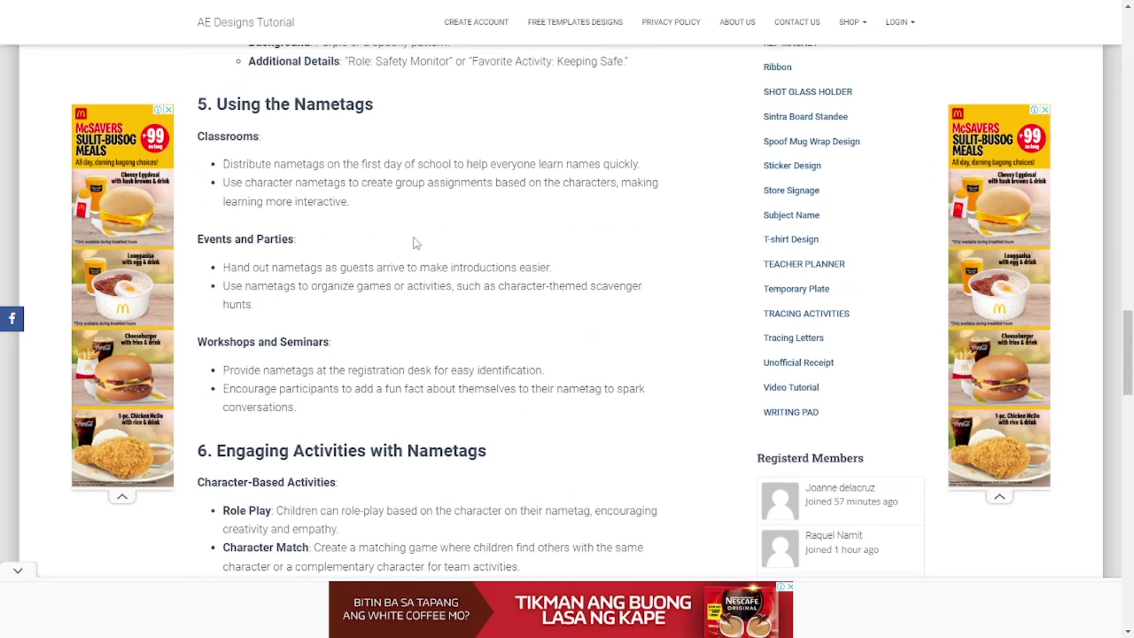
{"action": "scroll", "coordinate": [411, 242], "scroll_direction": "up", "scroll_amount": 7}
{"action": "scroll", "coordinate": [412, 242], "scroll_direction": "up", "scroll_amount": 14}
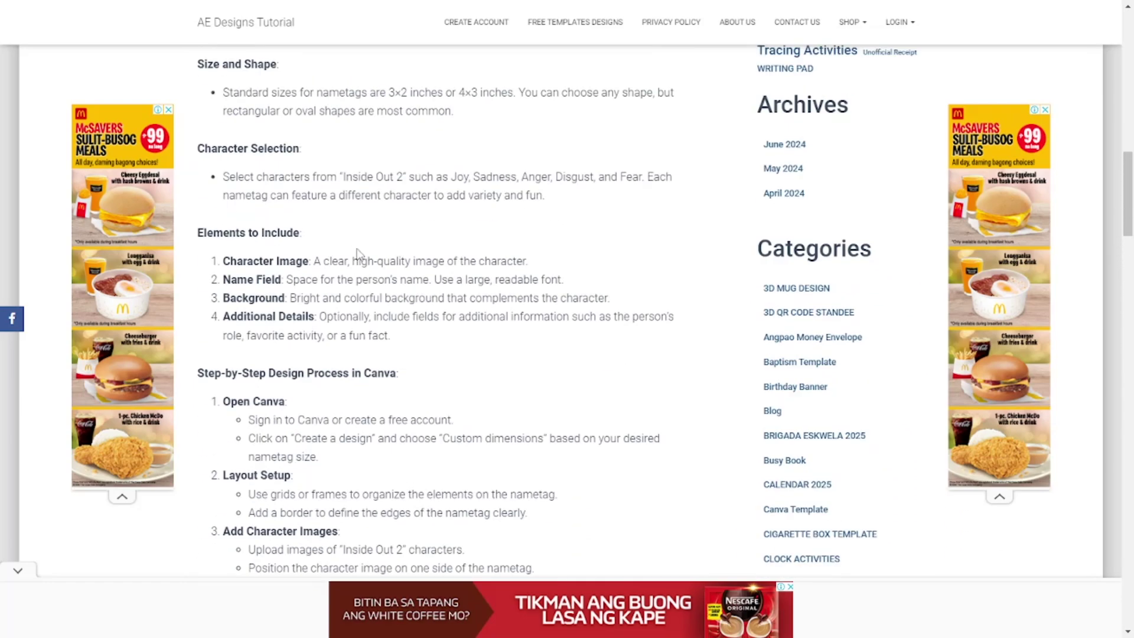
{"action": "scroll", "coordinate": [357, 253], "scroll_direction": "down", "scroll_amount": 4}
{"action": "scroll", "coordinate": [810, 343], "scroll_direction": "down", "scroll_amount": 2}
{"action": "scroll", "coordinate": [810, 342], "scroll_direction": "down", "scroll_amount": 6}
{"action": "scroll", "coordinate": [810, 343], "scroll_direction": "down", "scroll_amount": 2}
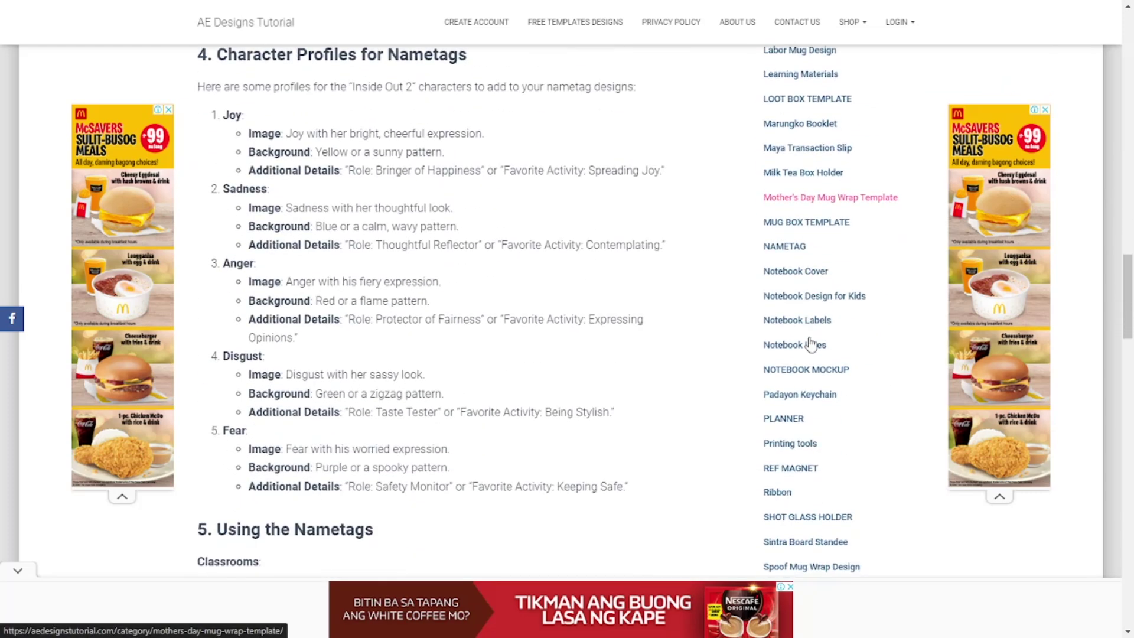
{"action": "scroll", "coordinate": [810, 342], "scroll_direction": "down", "scroll_amount": 1}
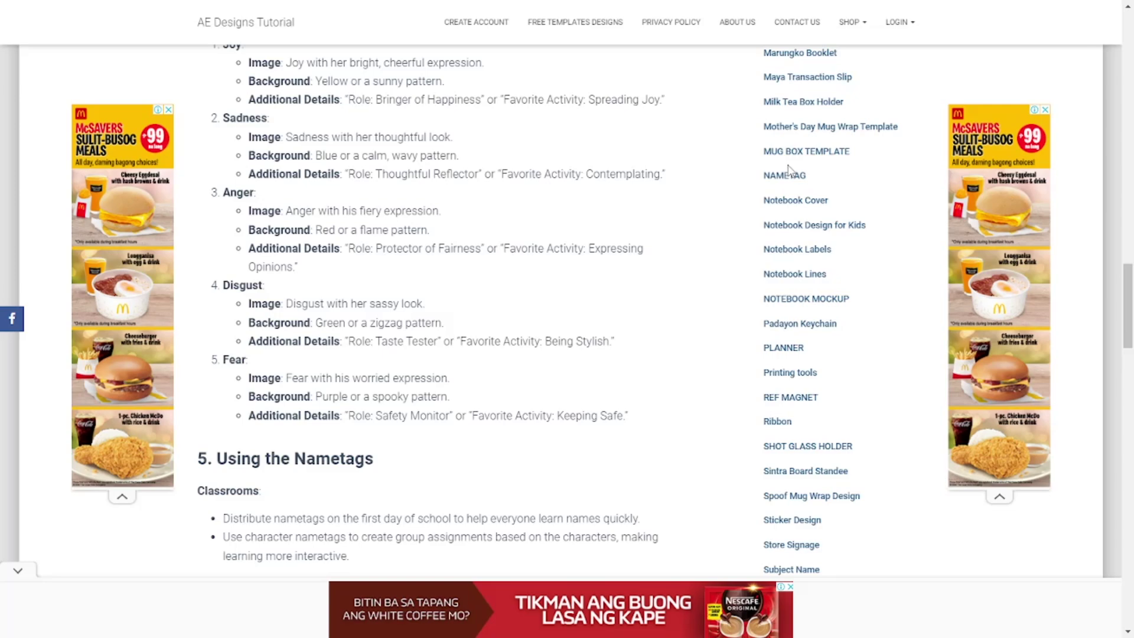
{"action": "scroll", "coordinate": [807, 392], "scroll_direction": "down", "scroll_amount": 5}
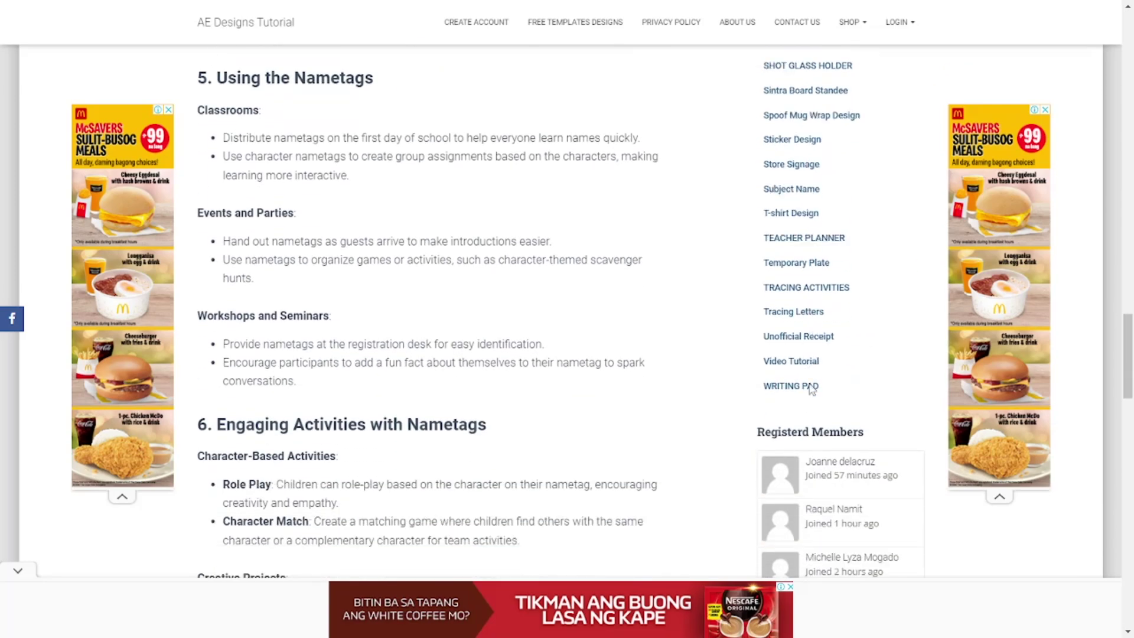
{"action": "scroll", "coordinate": [811, 392], "scroll_direction": "up", "scroll_amount": 13}
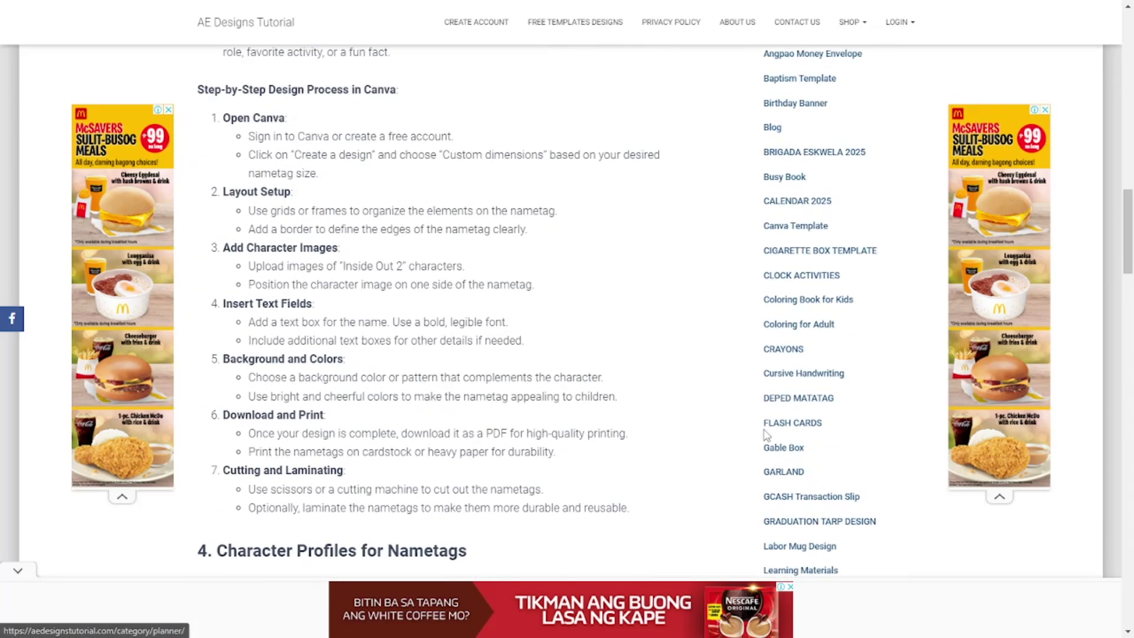
{"action": "scroll", "coordinate": [766, 436], "scroll_direction": "up", "scroll_amount": 3}
{"action": "right_click", "coordinate": [679, 306]}
{"action": "left_click", "coordinate": [672, 319]}
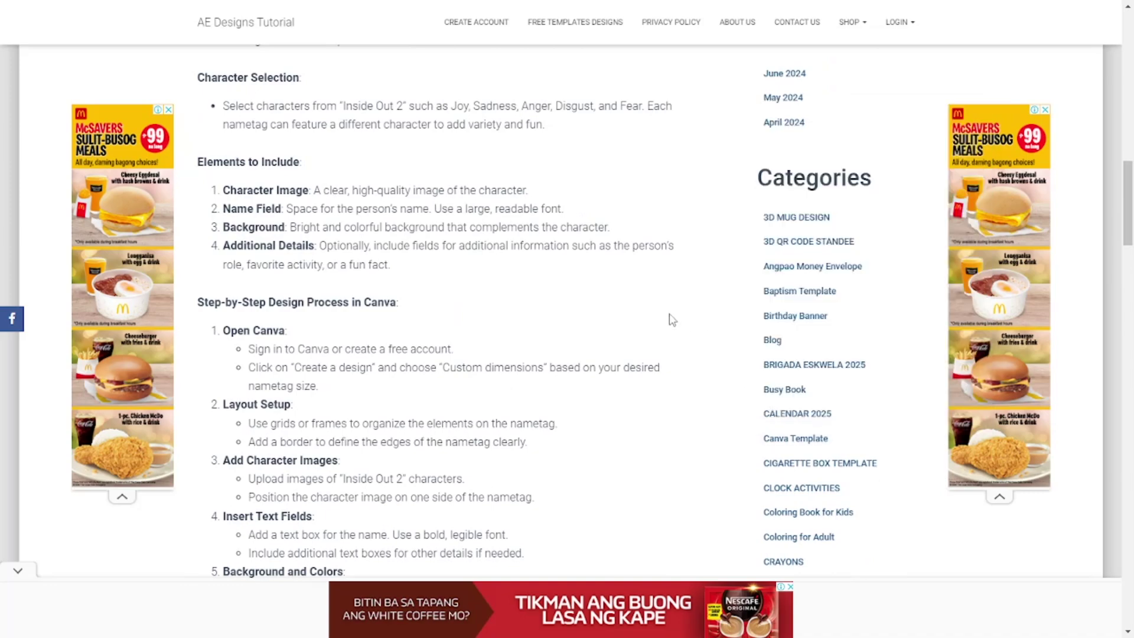
{"action": "scroll", "coordinate": [672, 331], "scroll_direction": "up", "scroll_amount": 15}
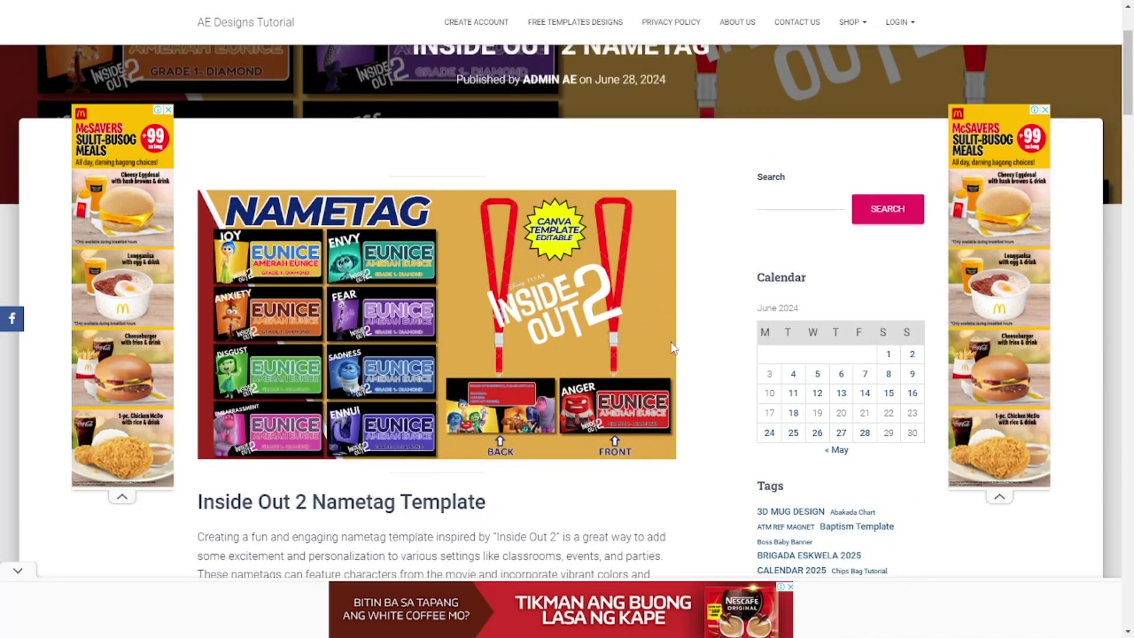
{"action": "scroll", "coordinate": [672, 348], "scroll_direction": "up", "scroll_amount": 2}
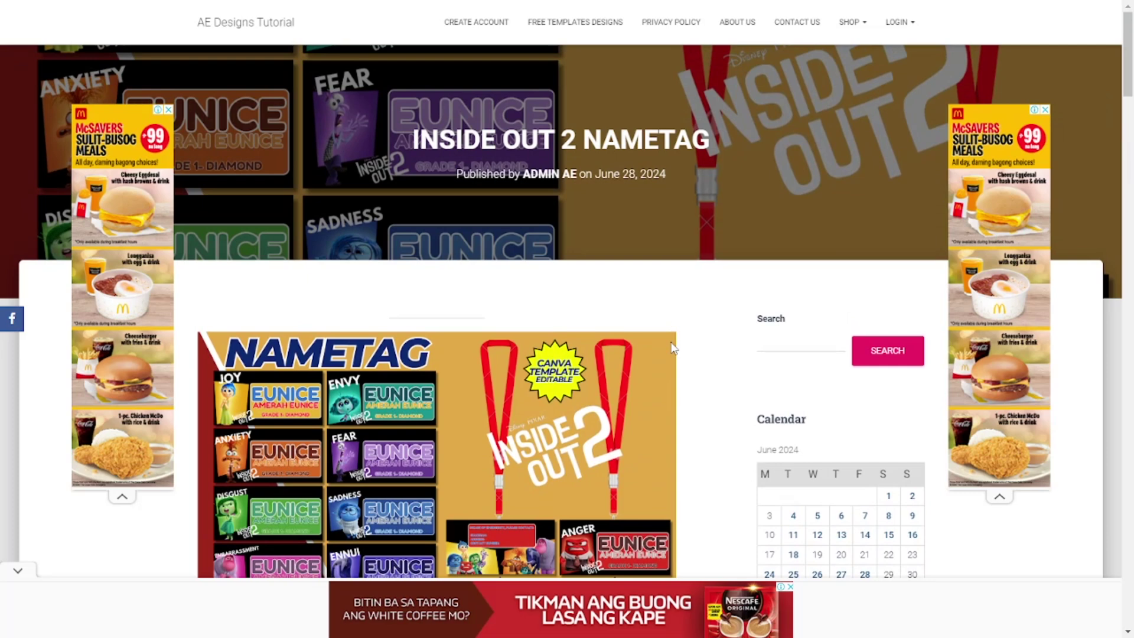